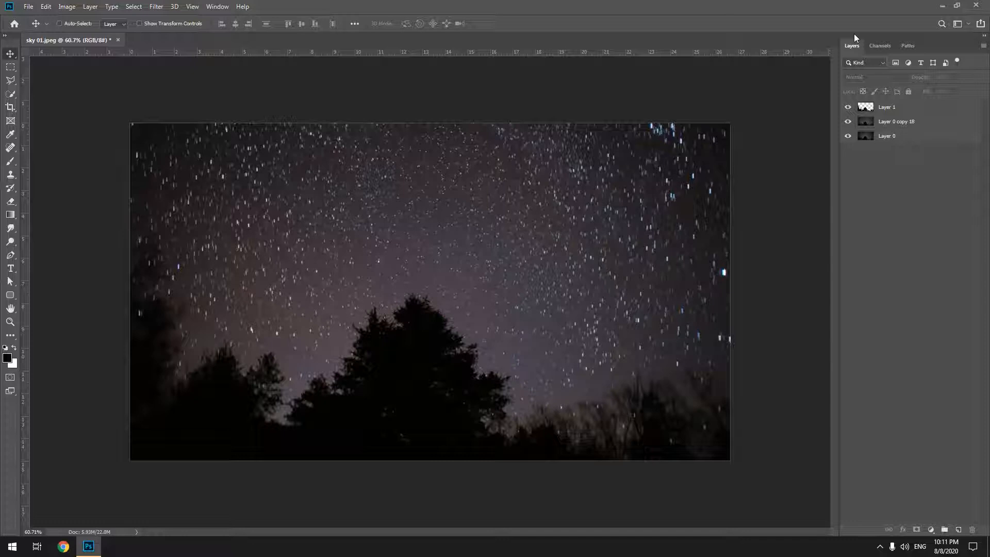
Undock the Layers panel and delete Layer 1 and Layer 0 copy 18, leaving only Layer 0.
left_click_drag(853, 35, 846, 60)
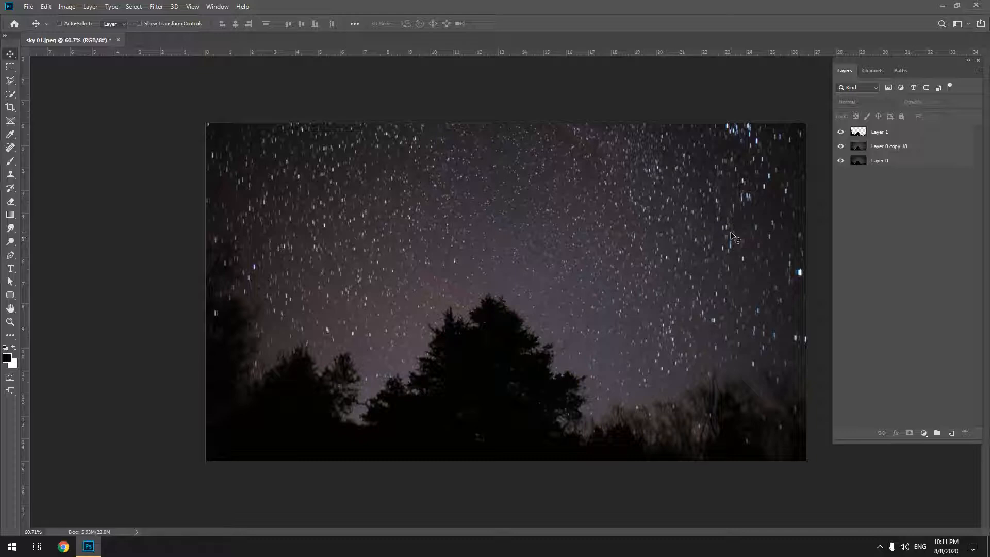
left_click(899, 138)
key("Delete")
key("Delete")
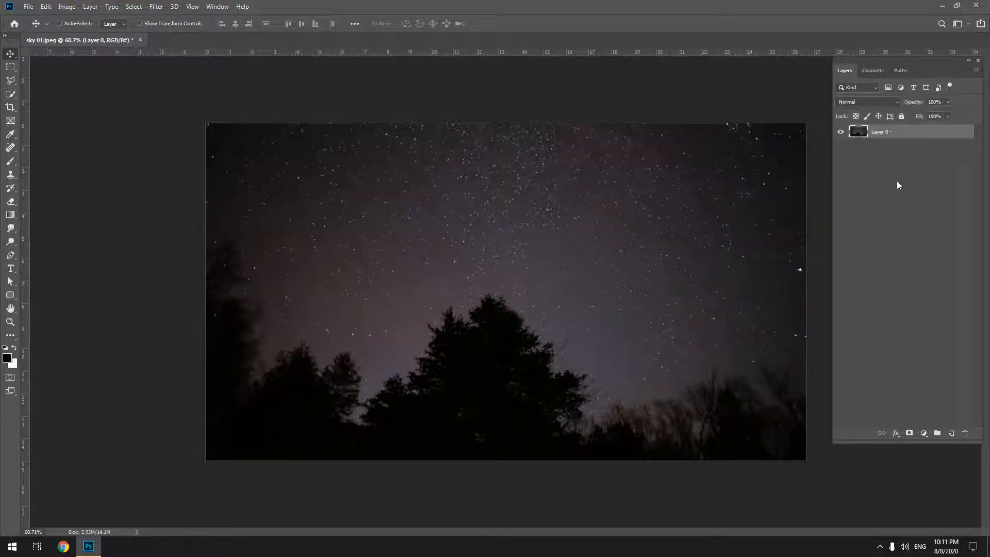
left_click(897, 177)
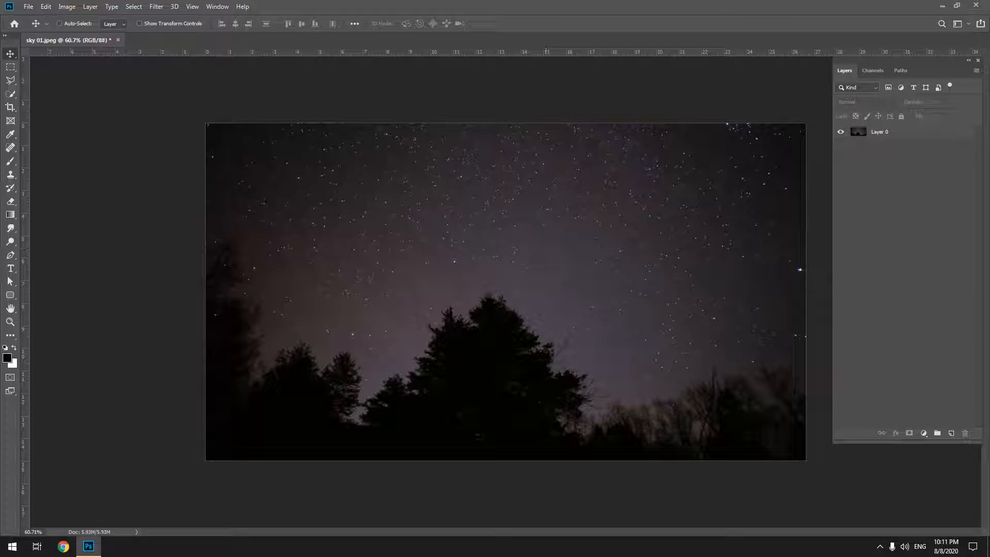
Check the photo's pixel width and height in Image Size without changing them.
left_click(891, 133)
left_click(66, 6)
left_click(85, 87)
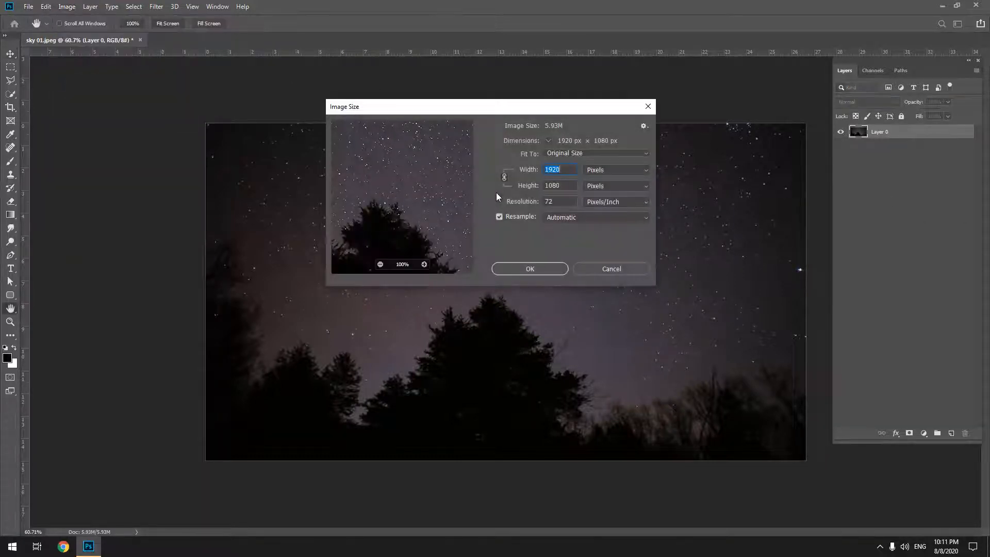
left_click(567, 186)
left_click(567, 169)
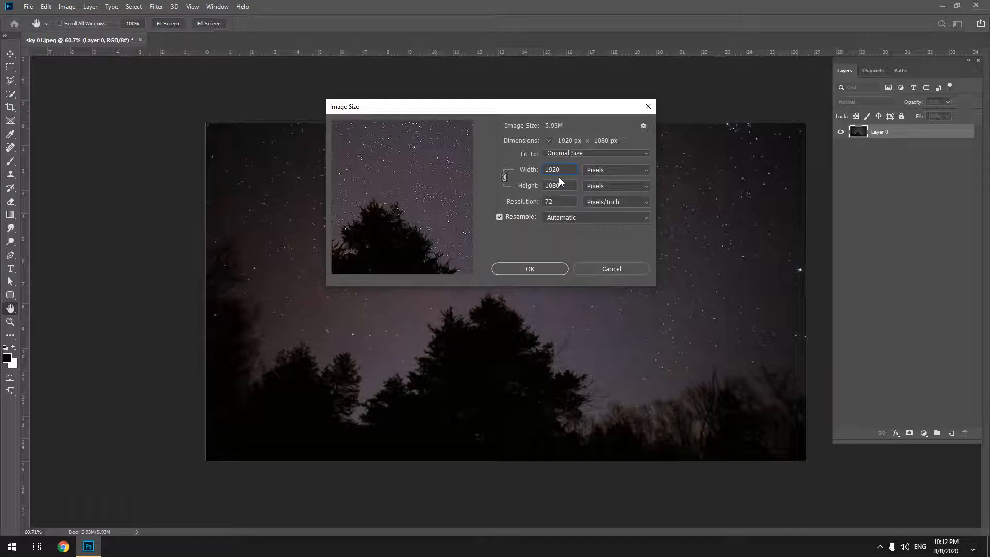
left_click(605, 267)
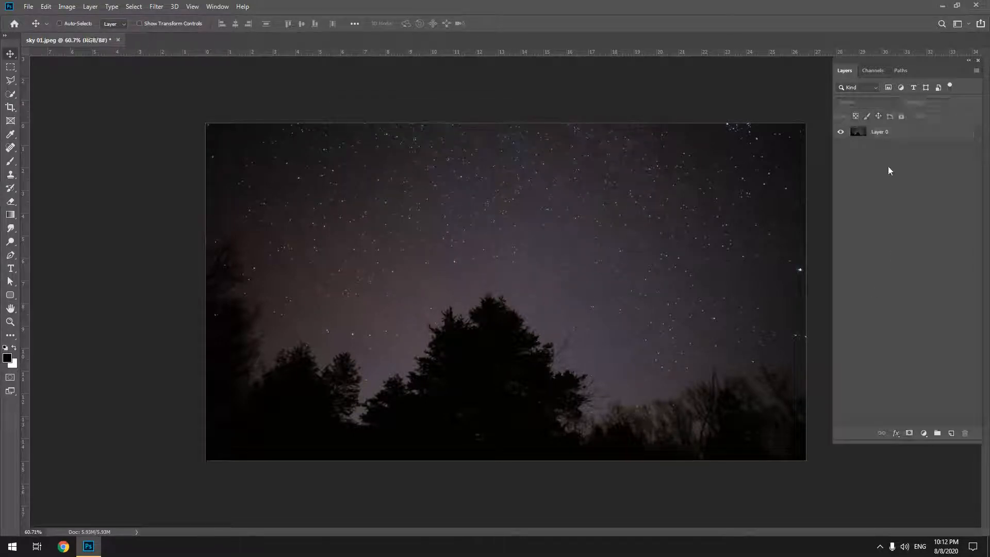
Select the dark tree areas of Layer 0 with Color Range, using Sampled Colors and a fuzziness of 40.
left_click(893, 133)
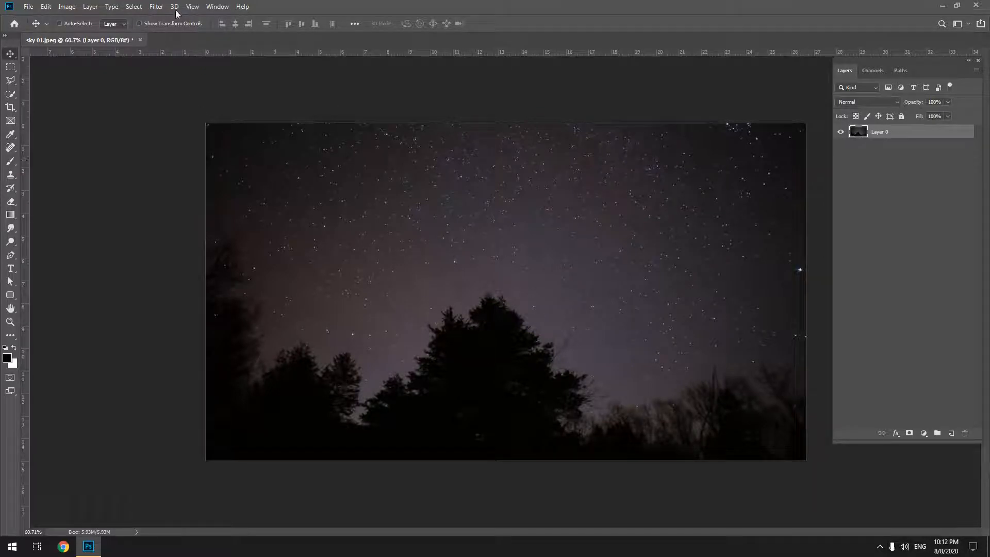
left_click(136, 6)
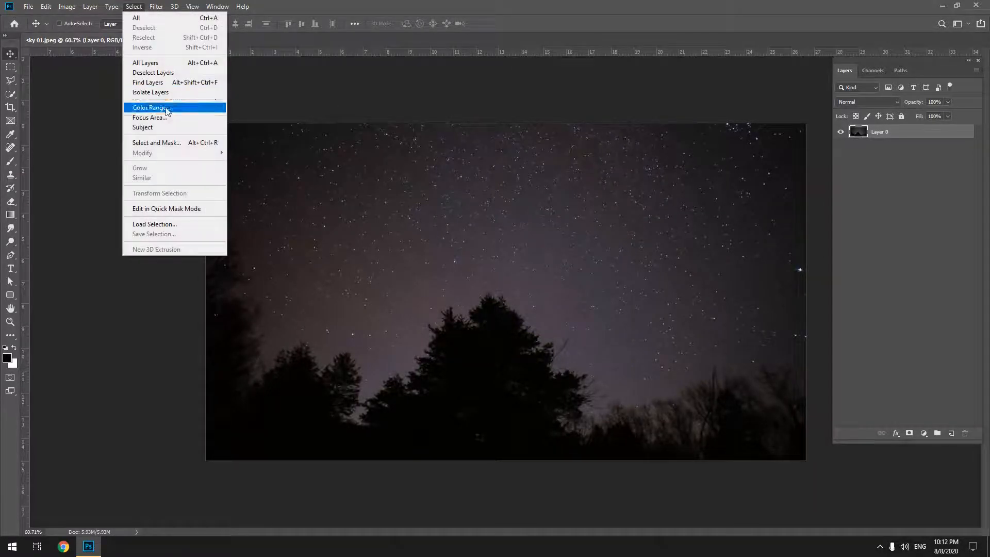
left_click(150, 107)
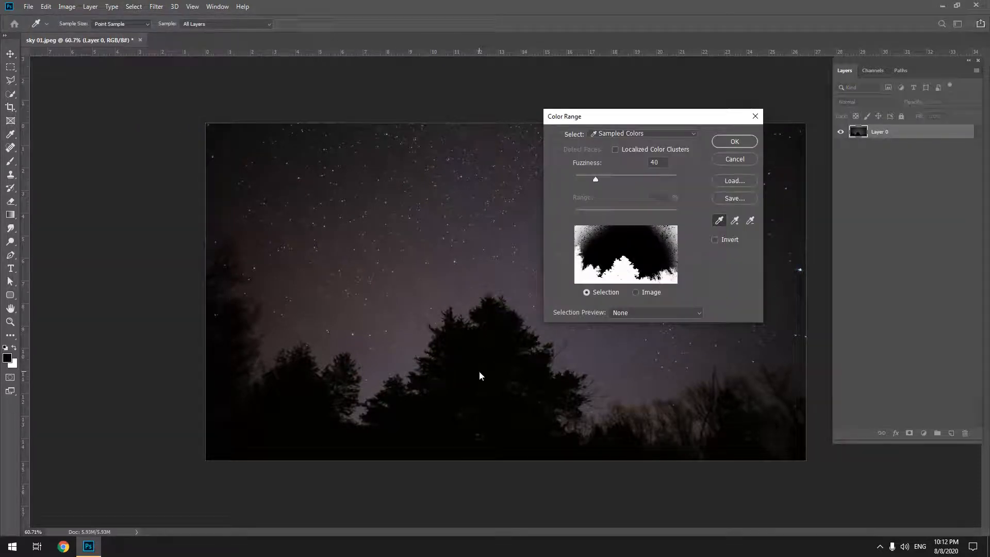
left_click(722, 139)
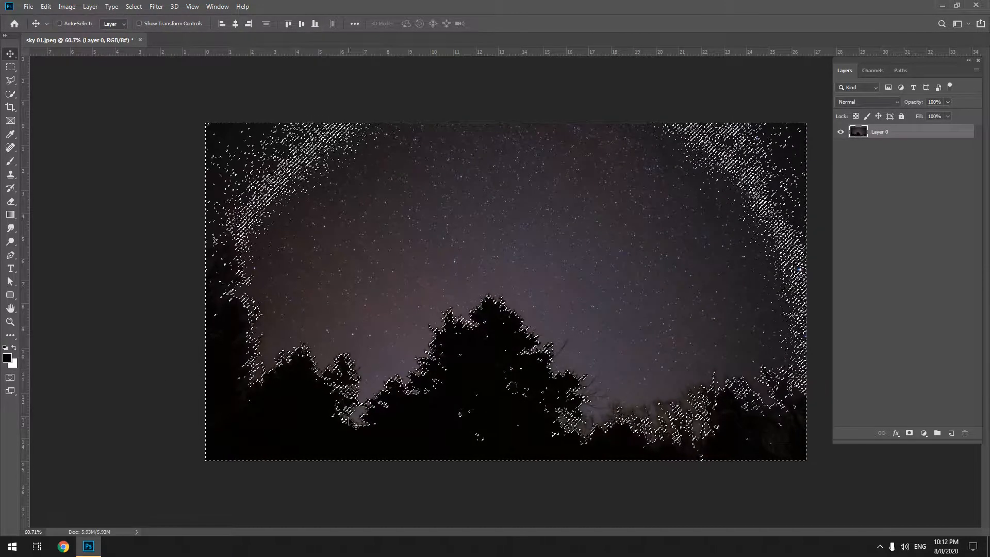
Paint over the whole sky in Quick Mask mode with a 171 px brush at 100% hardness, leaving only the trees selected.
left_click(12, 378)
left_click(10, 377)
key("q")
key("b")
right_click(382, 140)
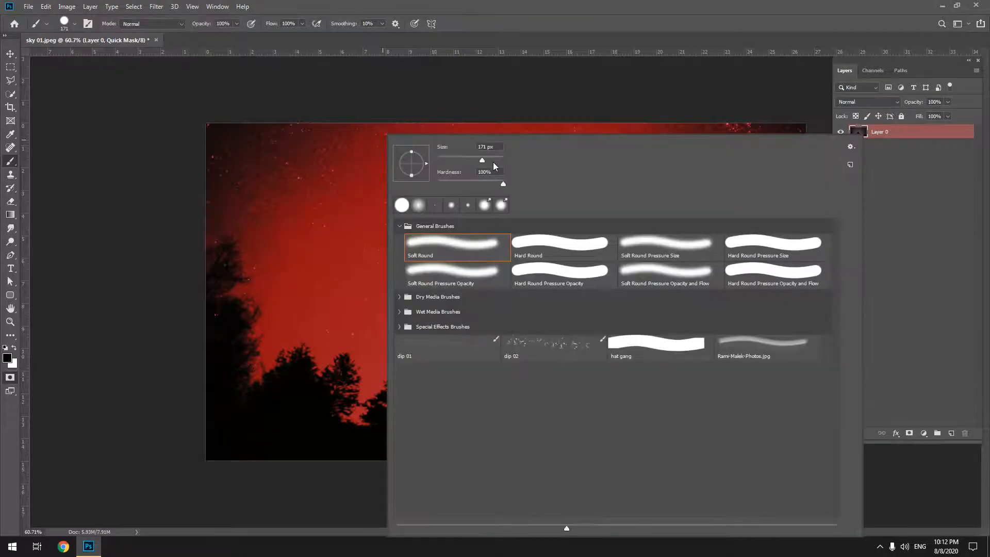
mouse_move(332, 166)
left_mouse_down()
mouse_move(267, 143)
mouse_move(241, 147)
mouse_move(239, 128)
mouse_move(601, 143)
mouse_move(593, 121)
mouse_move(819, 137)
mouse_move(837, 171)
mouse_move(607, 133)
mouse_move(748, 186)
mouse_move(889, 277)
mouse_move(772, 235)
mouse_move(840, 297)
mouse_move(796, 294)
mouse_move(824, 374)
mouse_move(724, 281)
mouse_move(753, 285)
mouse_move(727, 213)
mouse_move(768, 243)
mouse_move(790, 278)
mouse_move(738, 310)
mouse_move(777, 335)
mouse_move(352, 225)
mouse_move(337, 192)
mouse_move(409, 186)
mouse_move(315, 191)
mouse_move(212, 161)
mouse_move(229, 195)
mouse_move(223, 219)
mouse_move(213, 213)
mouse_move(245, 201)
mouse_move(286, 228)
mouse_move(269, 220)
mouse_move(282, 278)
mouse_move(267, 225)
mouse_move(218, 213)
mouse_move(310, 249)
mouse_move(284, 275)
left_mouse_up()
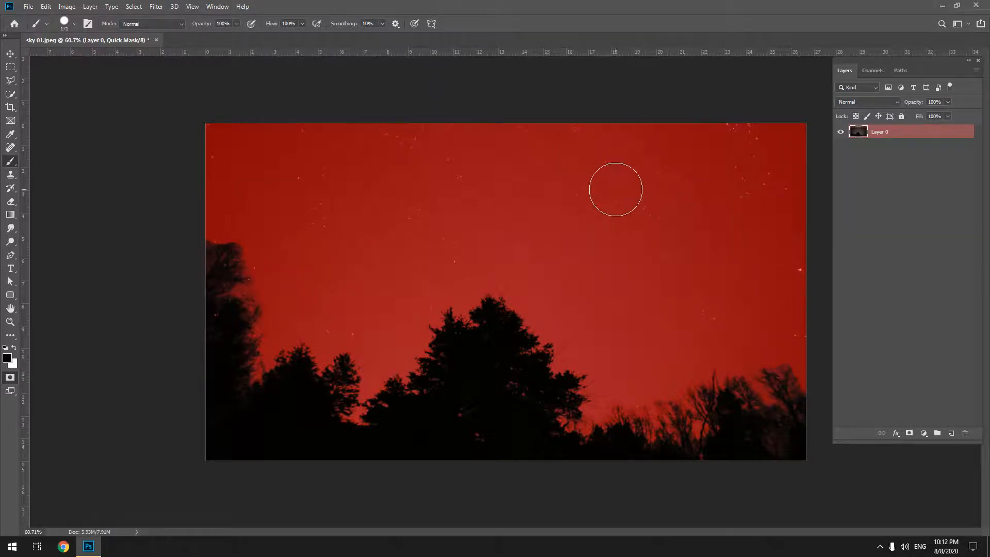
key("q")
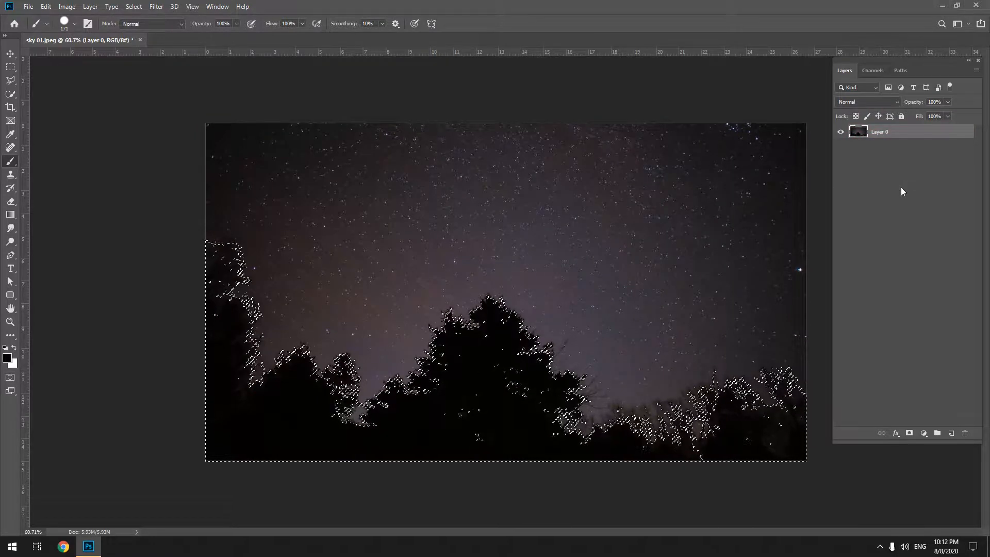
Copy the selected trees to a new layer and check the cutout by briefly hiding Layer 0.
key("ctrl+j")
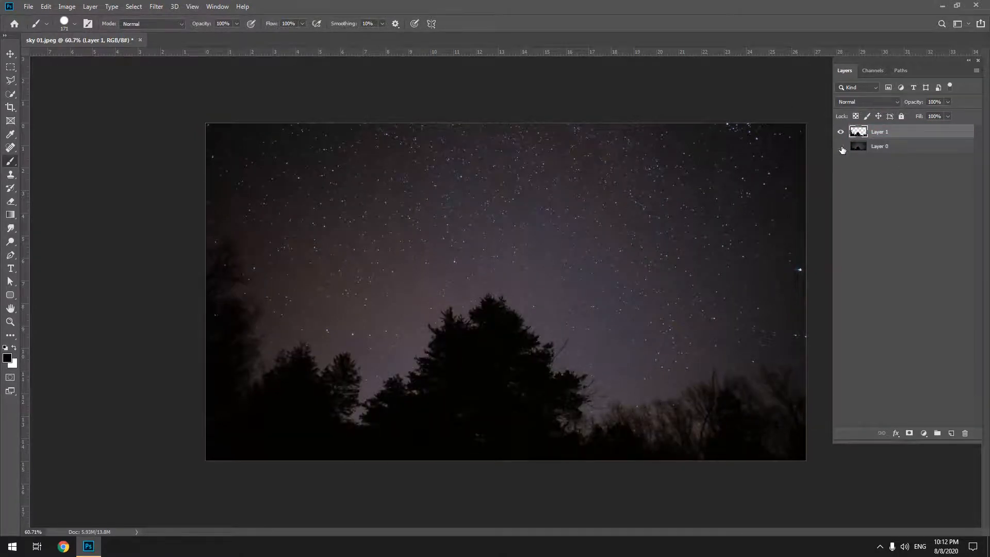
left_click(840, 148)
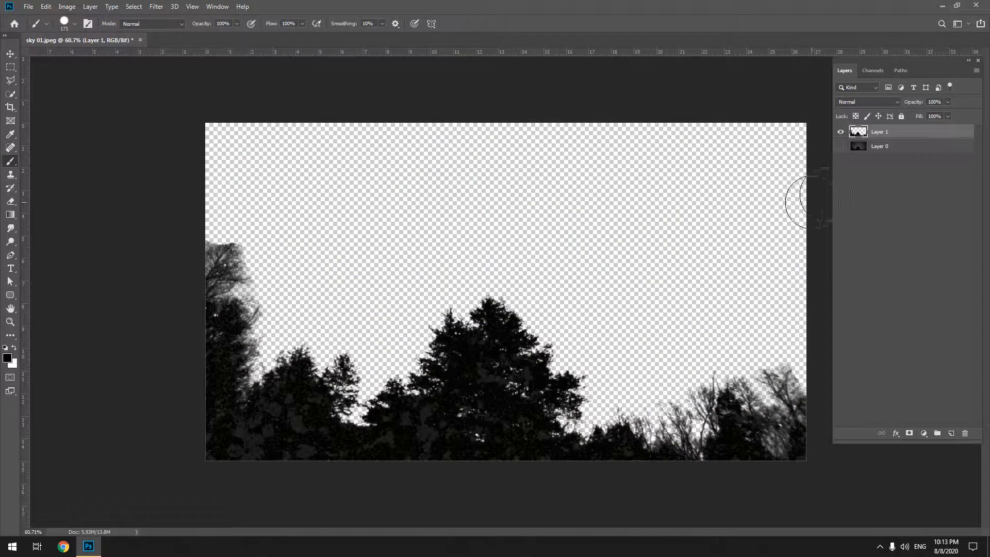
left_click(840, 146)
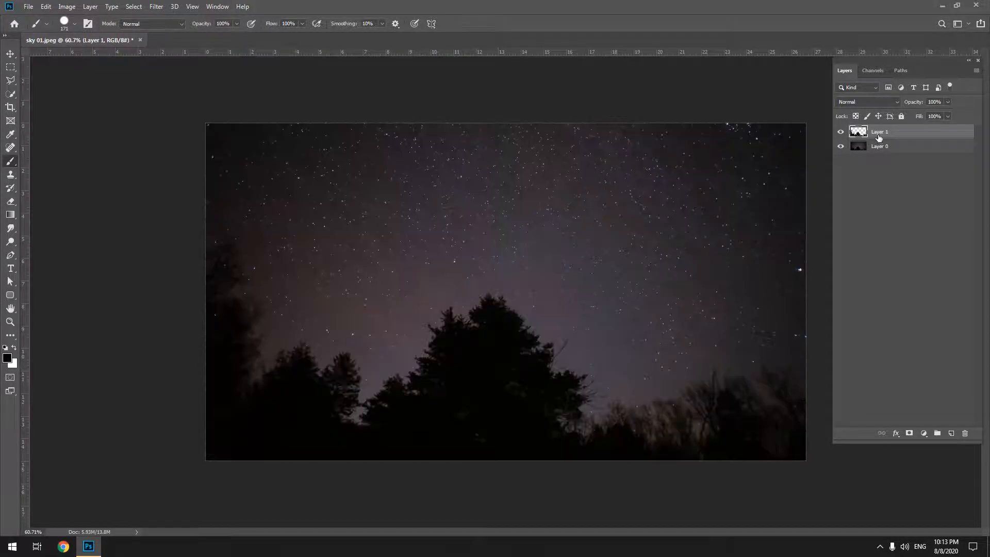
Duplicate Layer 0 and set the copy's blend mode to Lighten.
left_click(901, 150)
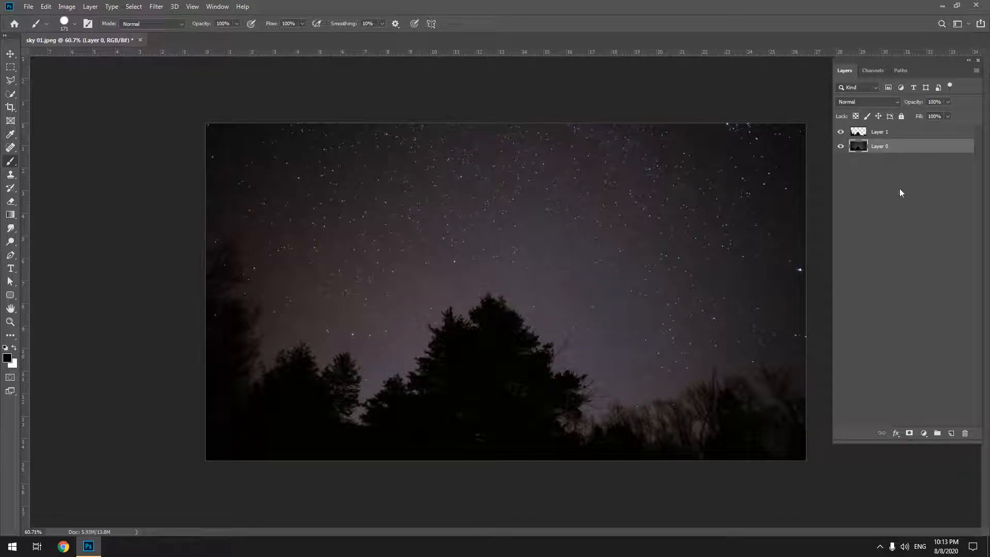
key("ctrl+j")
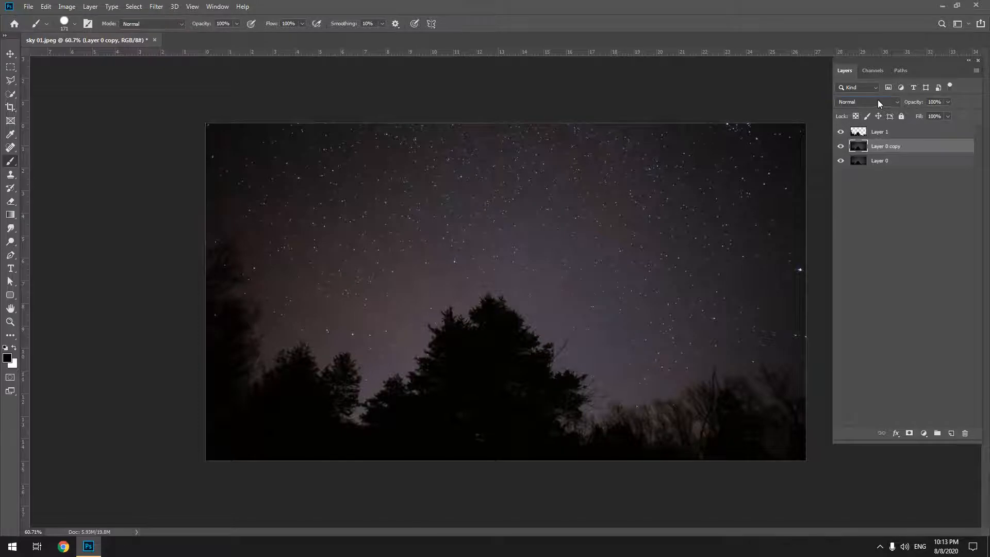
left_click(877, 100)
left_click(869, 180)
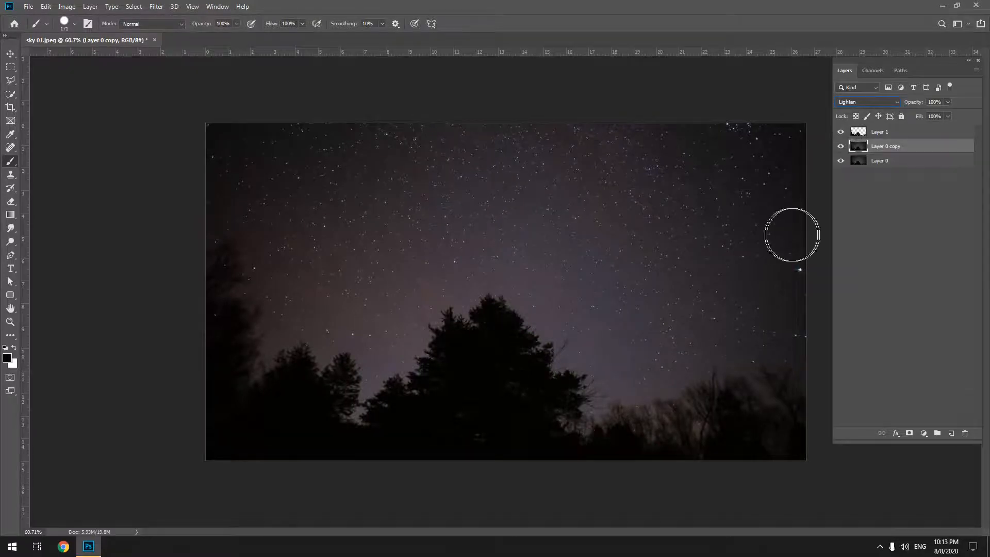
left_click(856, 213)
left_click(521, 88)
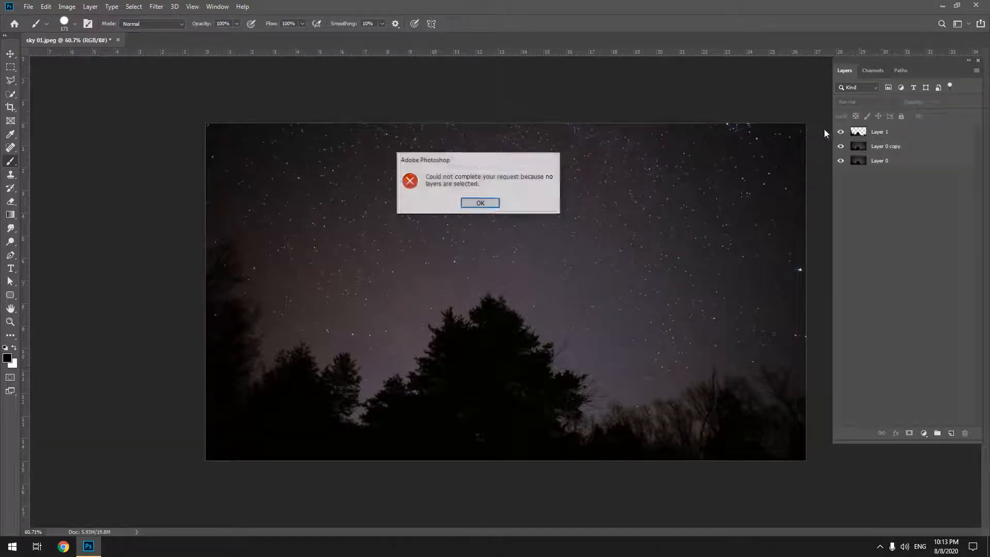
left_click(480, 203)
key("ctrl+z")
Test a slight clockwise rotation of Layer 0 copy with Free Transform and discard the copy.
key("v")
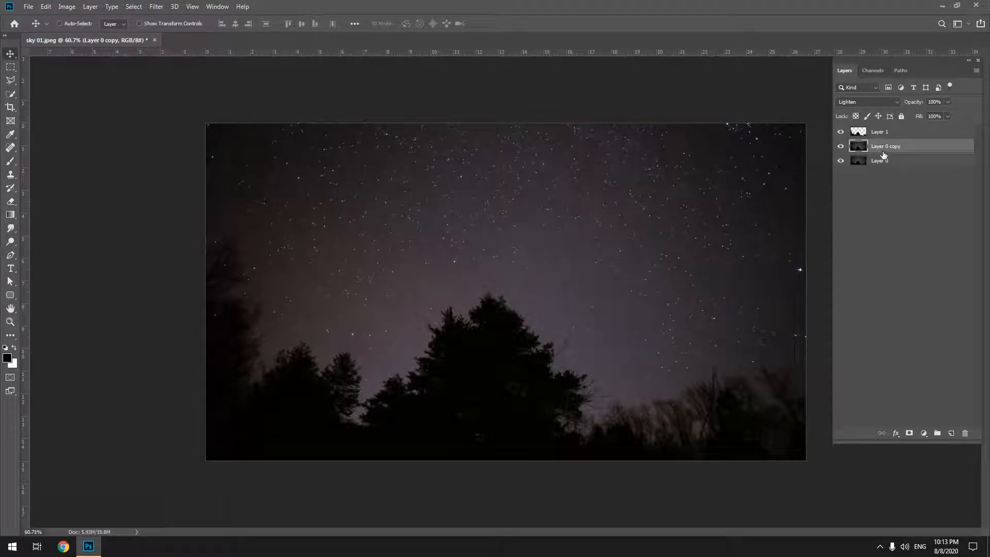
key("ctrl")
key("ctrl+t")
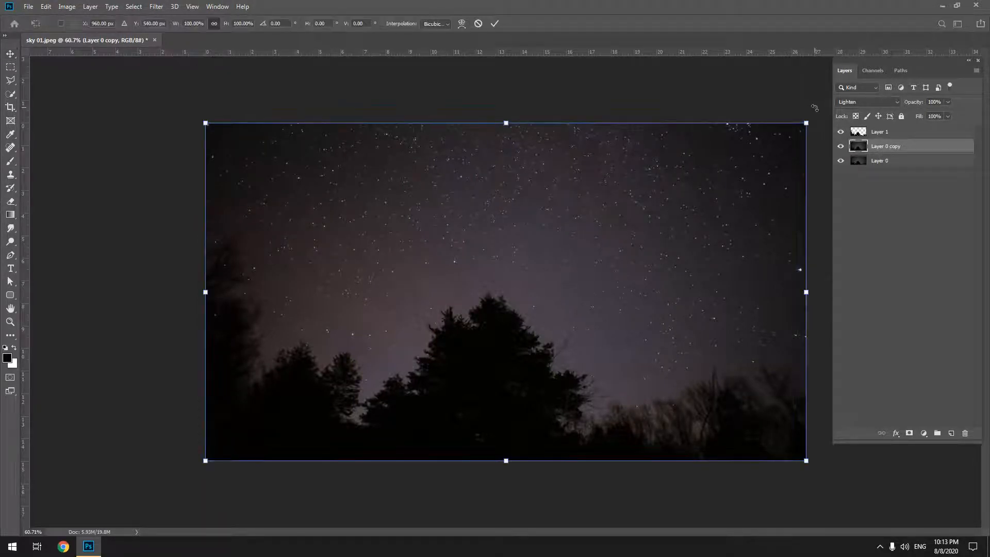
left_click_drag(814, 108, 819, 111)
key("Return")
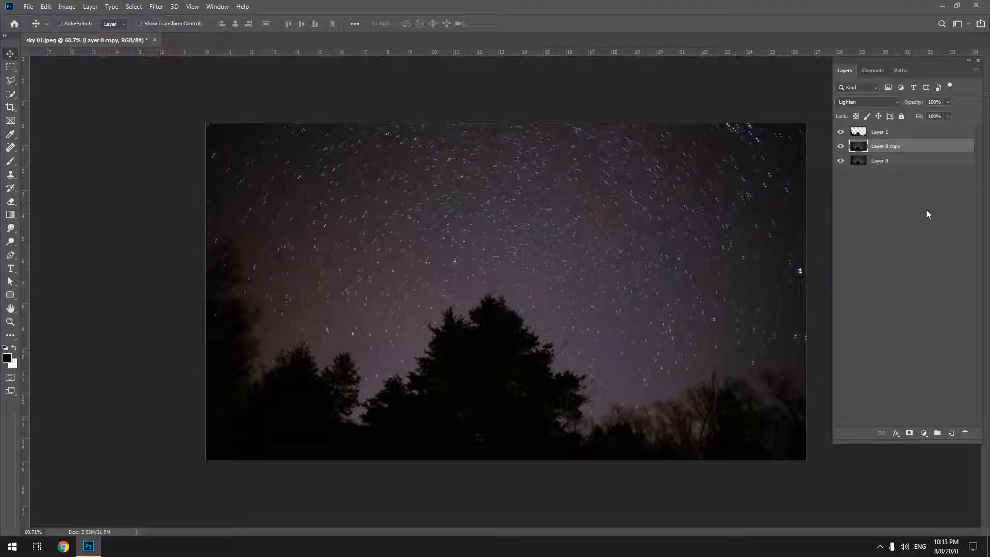
key("ctrl+z")
key("Delete")
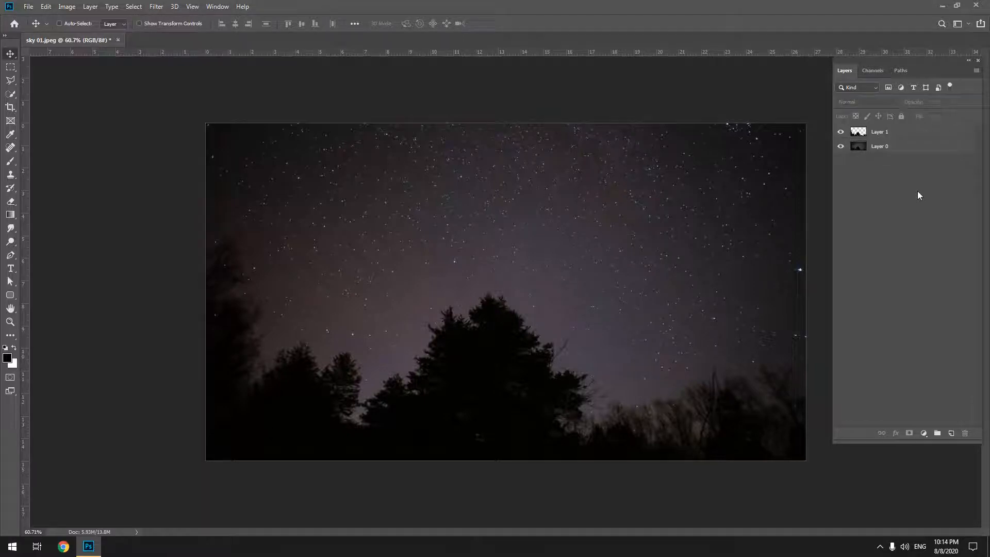
Show the Actions panel and start recording a new action named star trails in the star set.
left_click(217, 7)
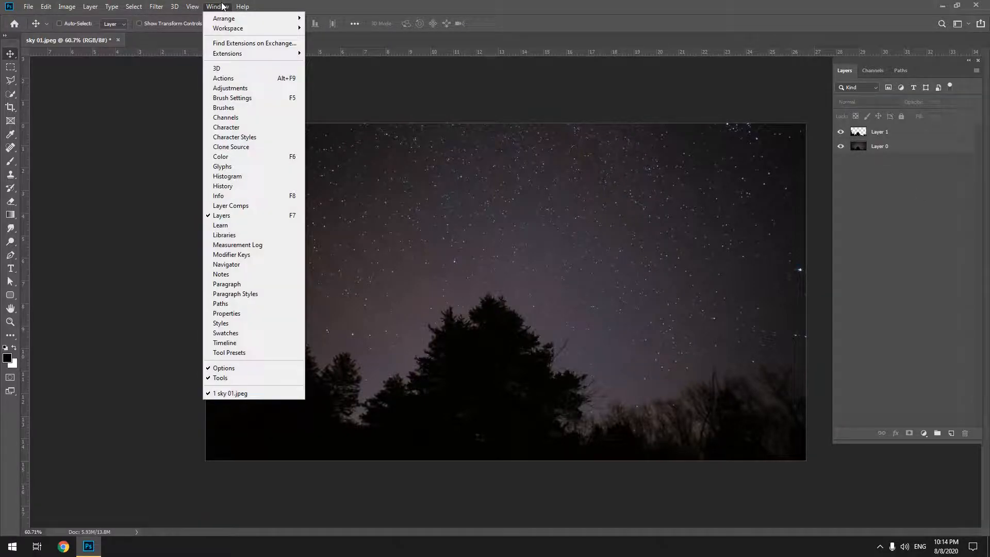
left_click(226, 77)
left_click(100, 135)
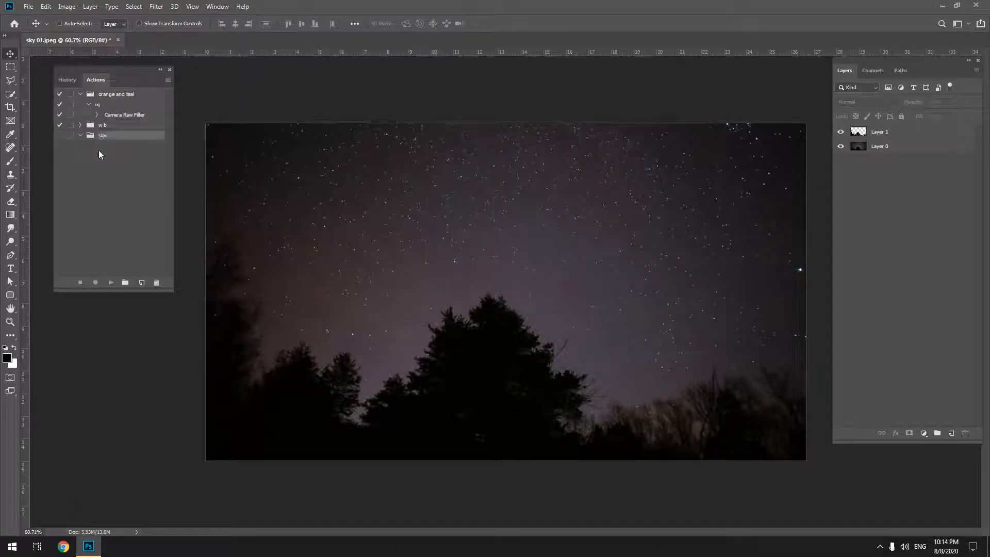
left_click(142, 283)
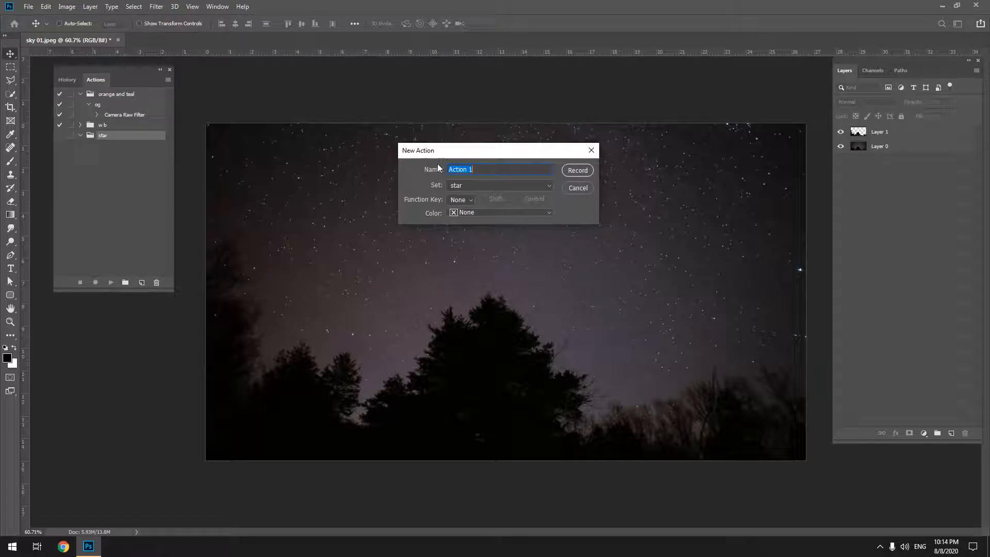
type("star triails")
key("Return")
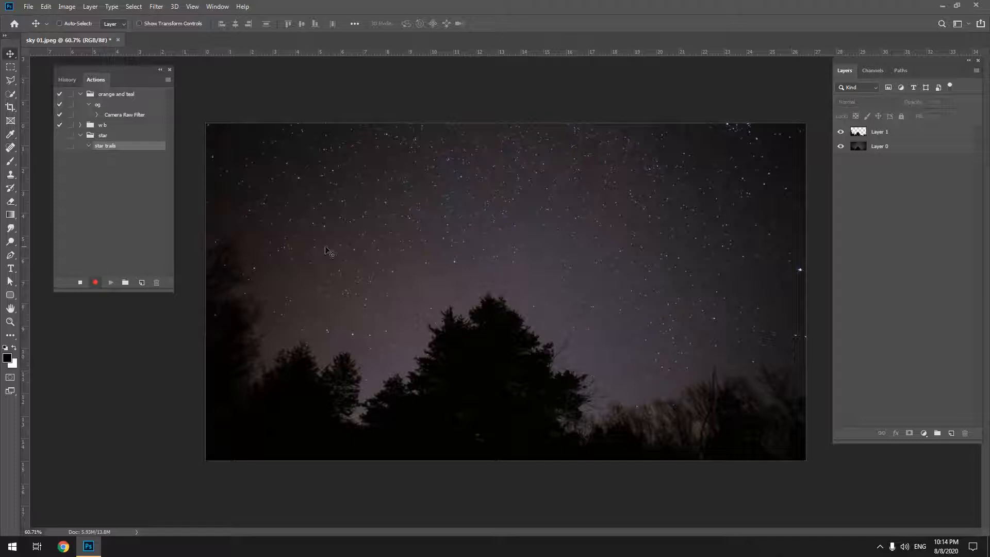
Create a duplicate of Layer 0 and change the duplicate's blend mode to Lighten while the action records.
left_click(887, 149)
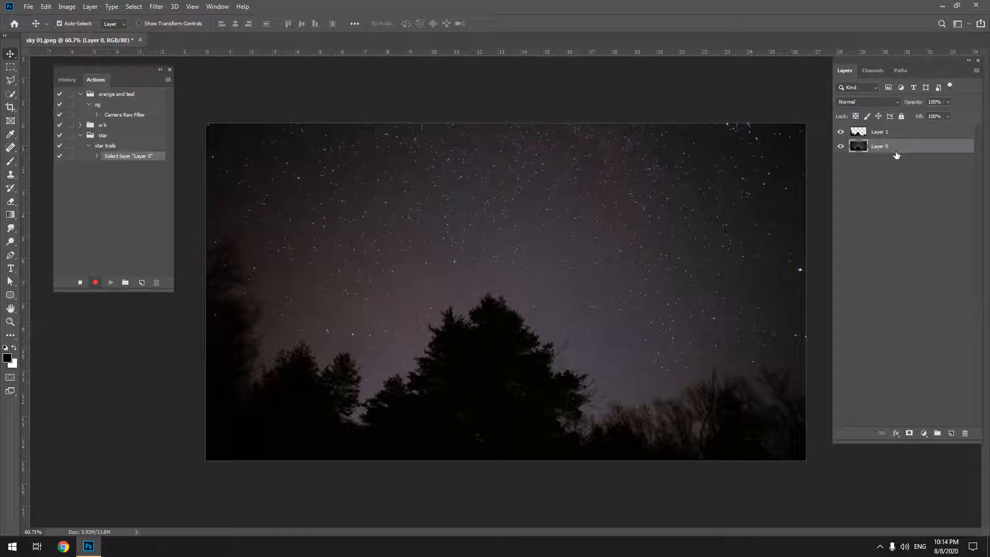
key("ctrl+j")
left_click(876, 101)
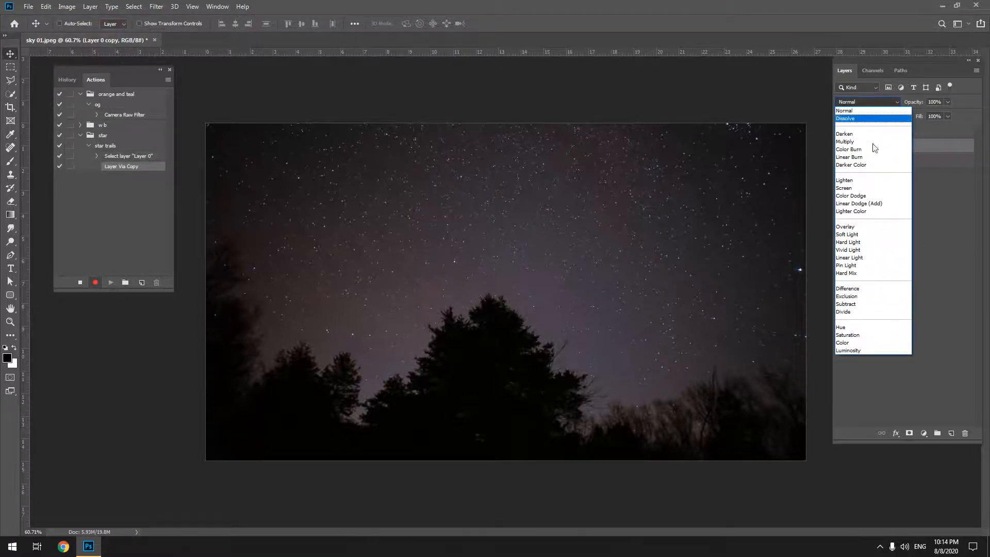
left_click(857, 180)
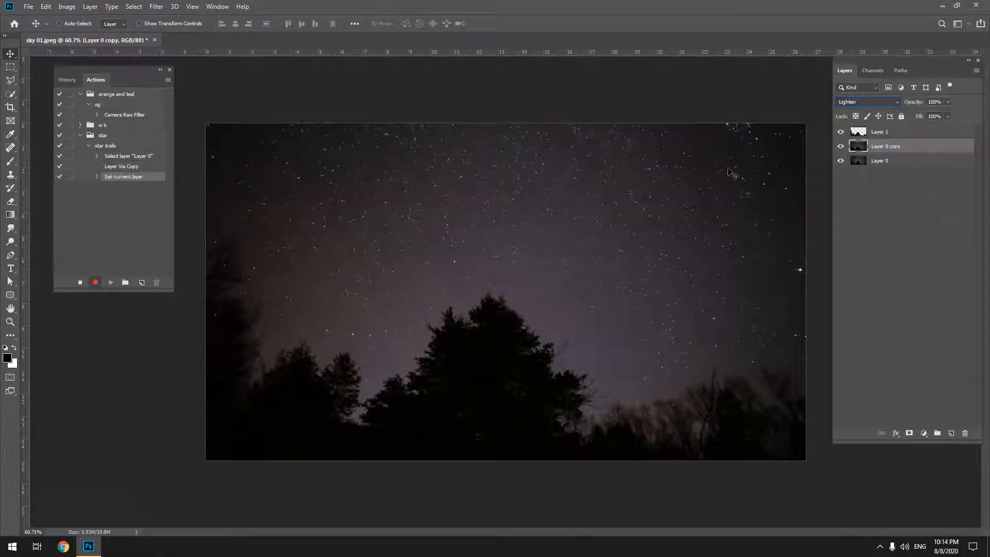
key("ctrl+t")
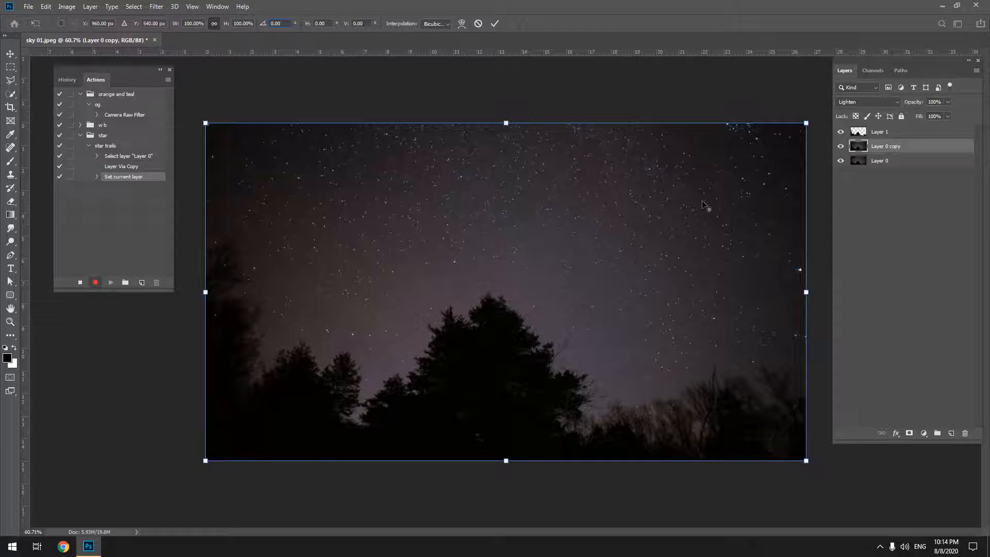
key("ctrl+a")
left_click(768, 152, "alt")
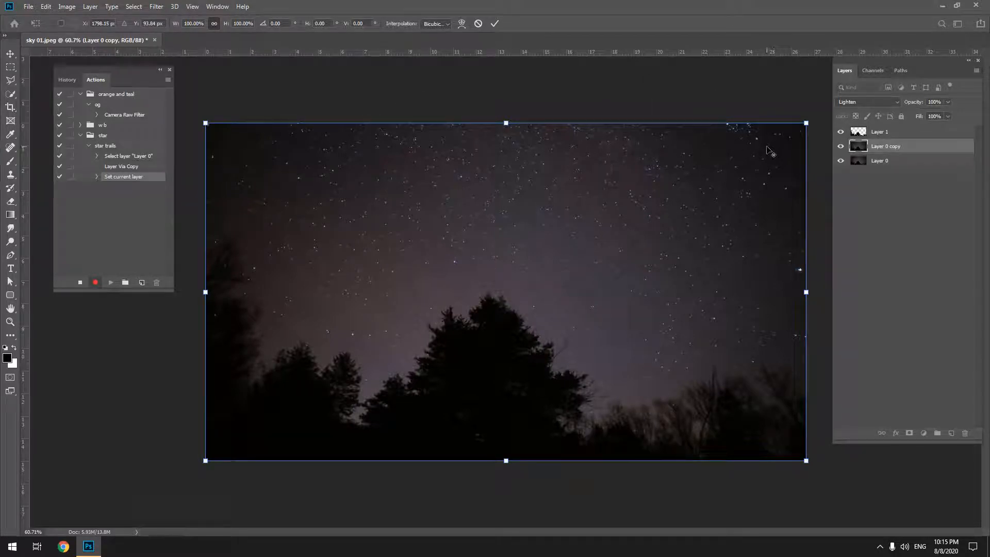
left_click_drag(770, 150, 533, 247)
left_click(91, 547)
left_click(90, 547)
key("Escape")
Stop the recording and delete the star trails action from the star set.
left_click(79, 278)
left_click(119, 146)
left_click(156, 282)
key("Return")
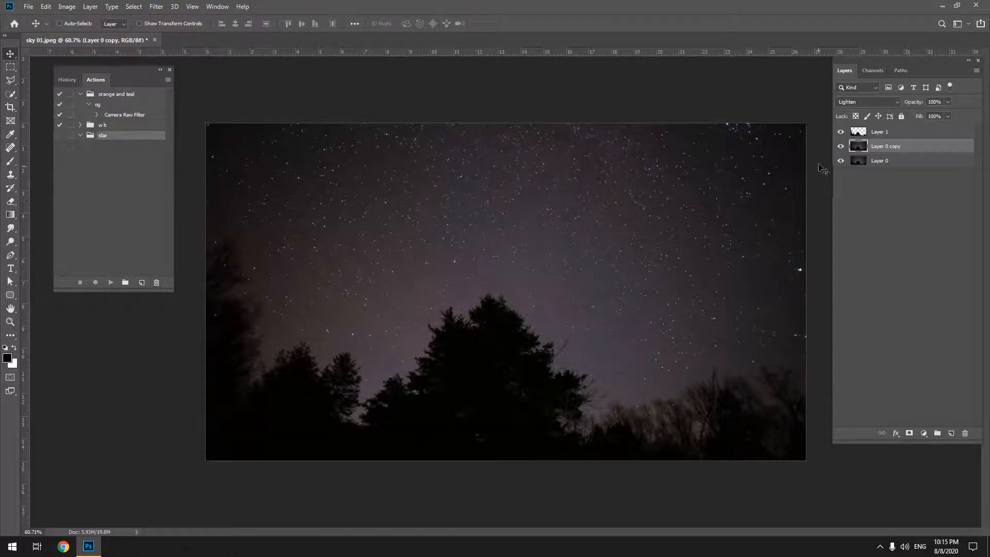
Try rotating Layer 0 copy with Free Transform while Layer 0 is hidden, and undo both changes.
key("ctrl+t")
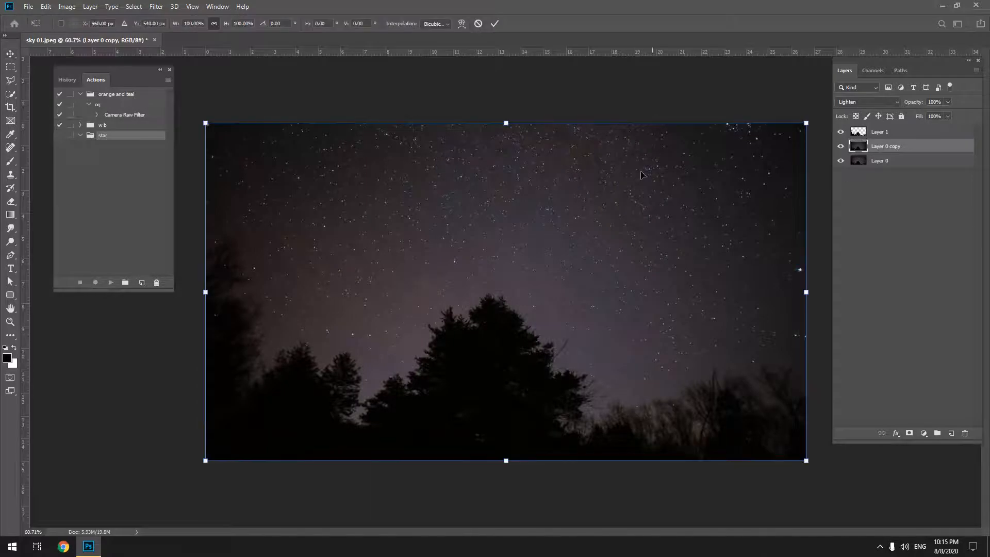
left_click(840, 161)
left_click(883, 134)
left_click(884, 147)
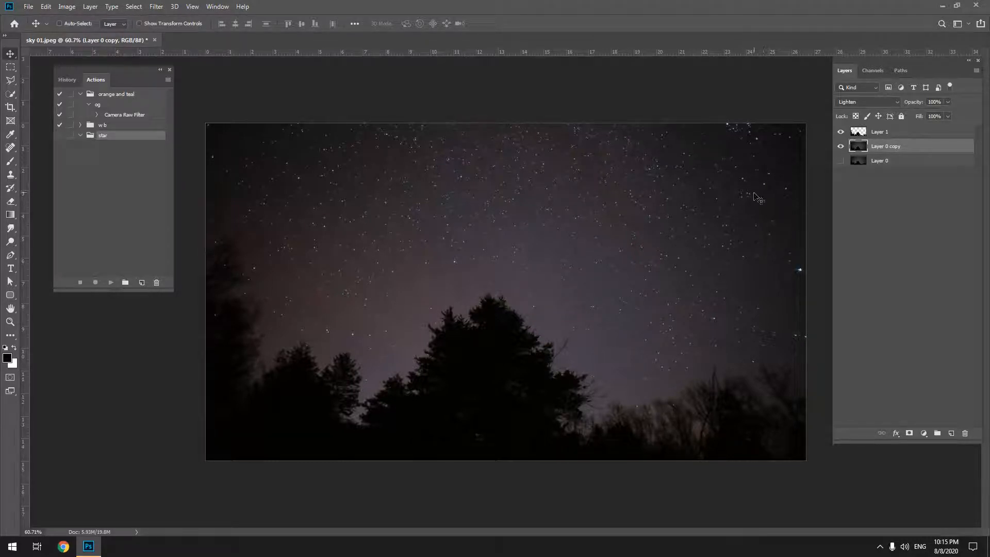
key("ctrl+t")
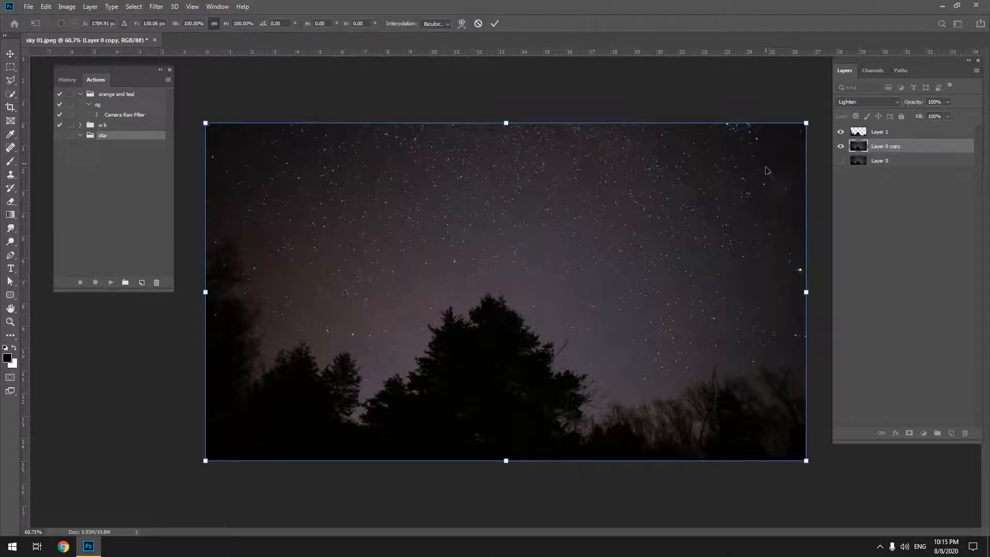
left_click_drag(191, 471, 162, 396)
key("Escape")
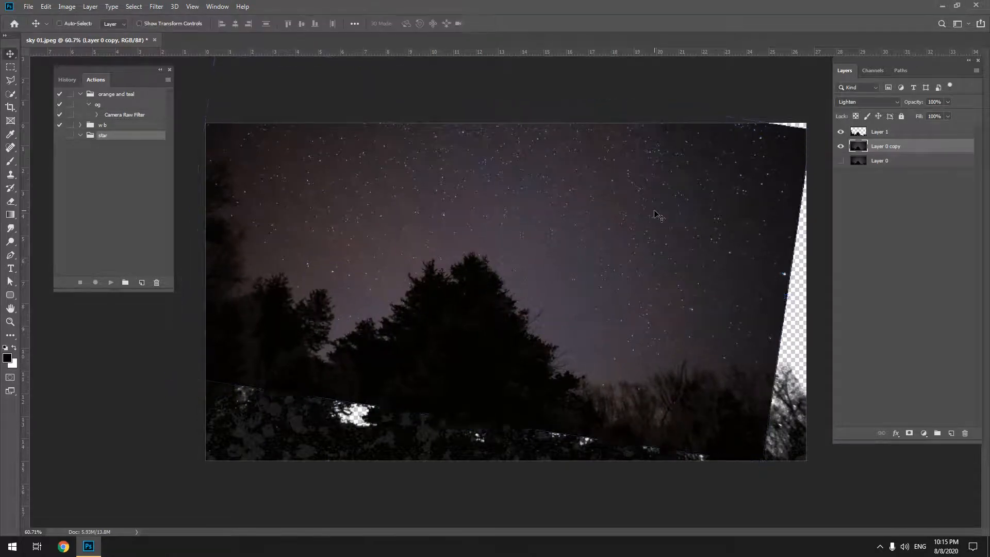
key("ctrl+z")
key("ctrl+z")
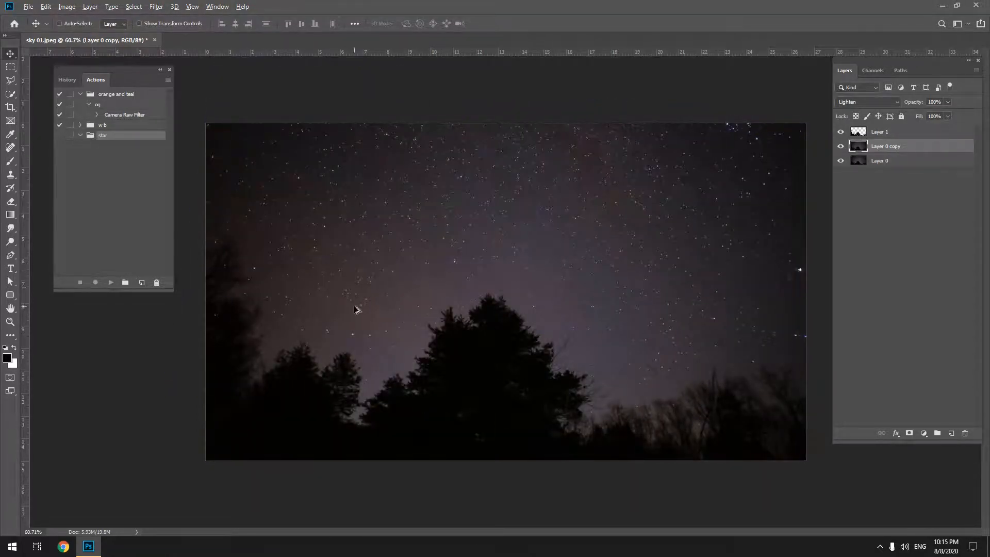
Try a slight rotation of Layer 0 copy with Layer 0 visible, returning it to its original angle.
key("ctrl+t")
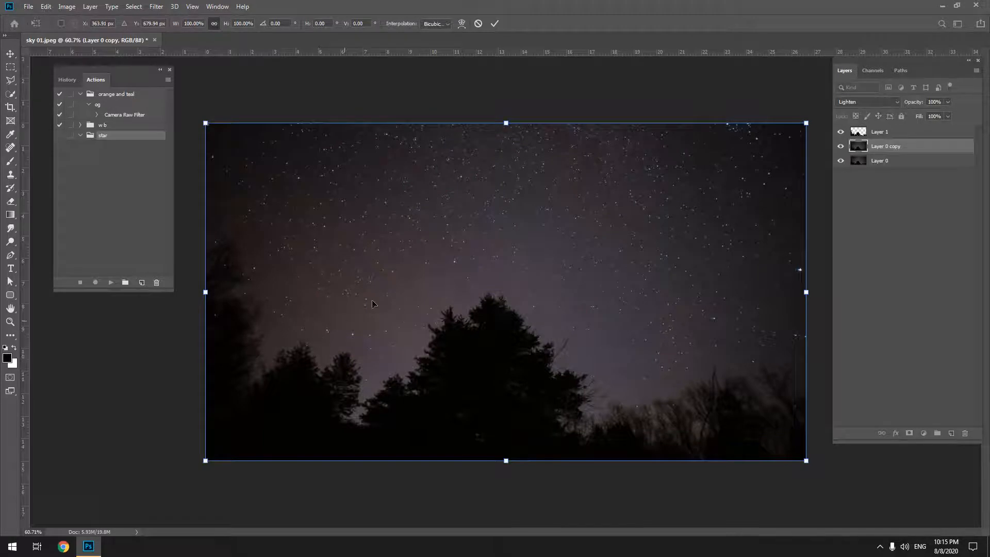
left_click_drag(817, 149, 806, 123)
key("Return")
left_click(133, 185)
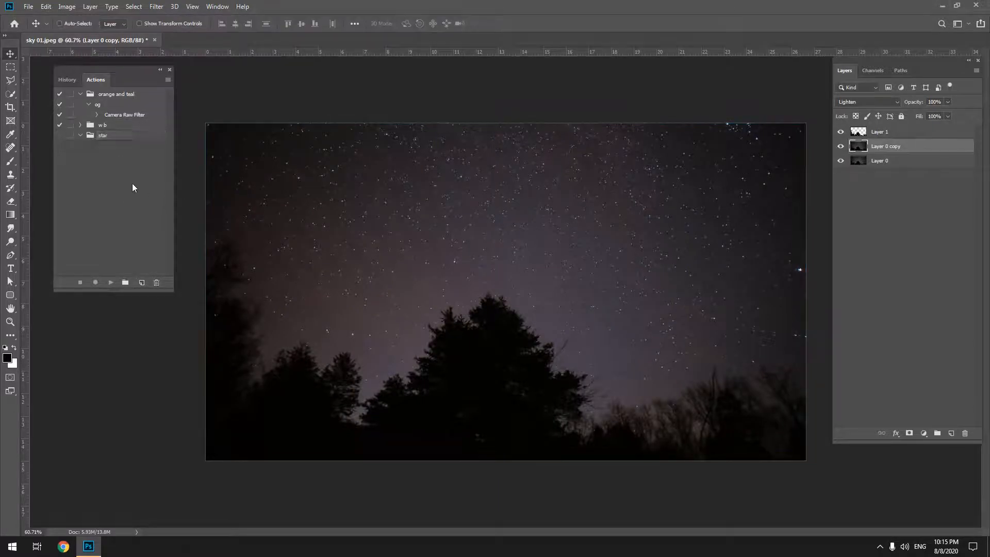
Merge Layer 0 copy into Layer 0 and start recording a new action named star trails in the star set.
key("ctrl+e")
left_click(122, 136)
left_click(142, 282)
type("strat")
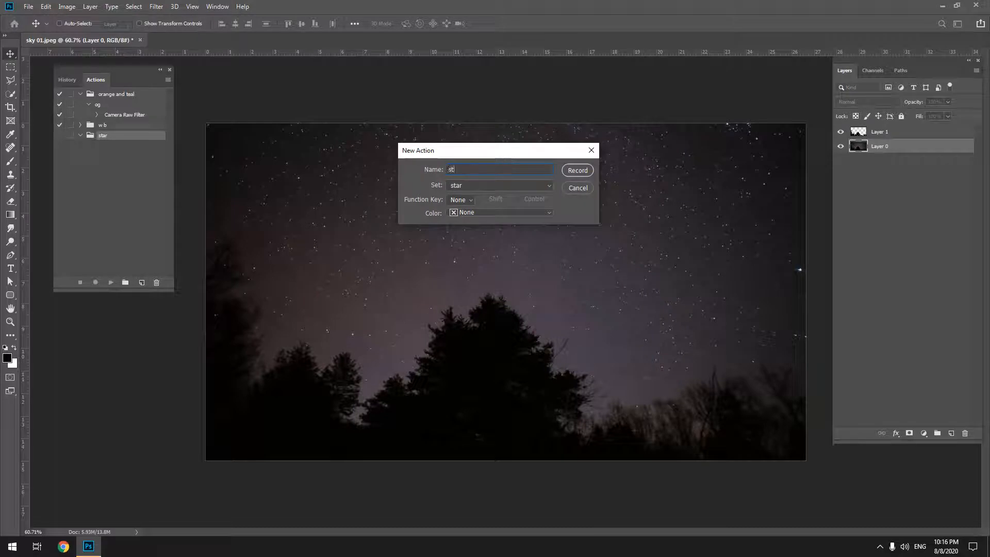
key("Left")
key("BackSpace")
key("BackSpace")
type("ars")
key("Return")
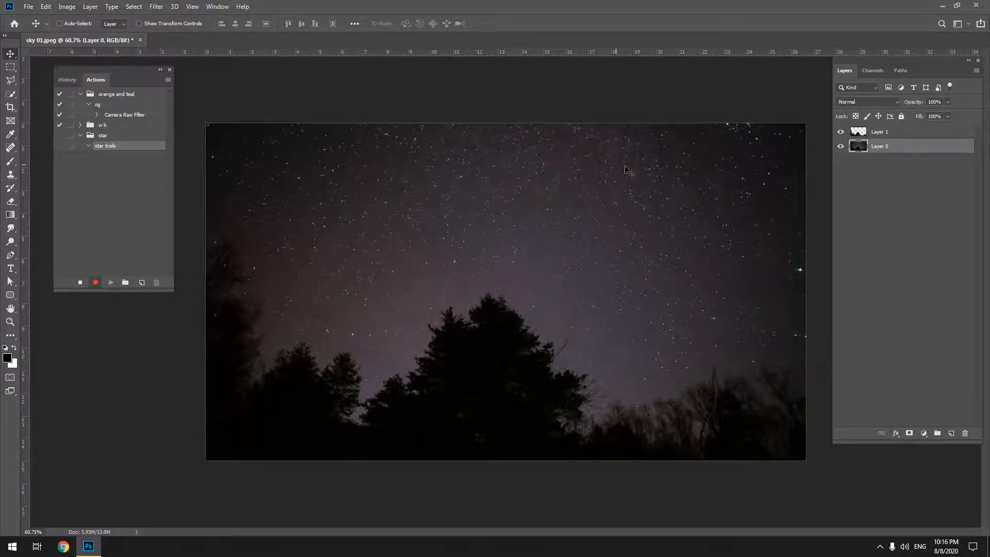
Duplicate Layer 0 and set the duplicate's blend mode to Lighten as part of the star trails action.
key("ctrl+j")
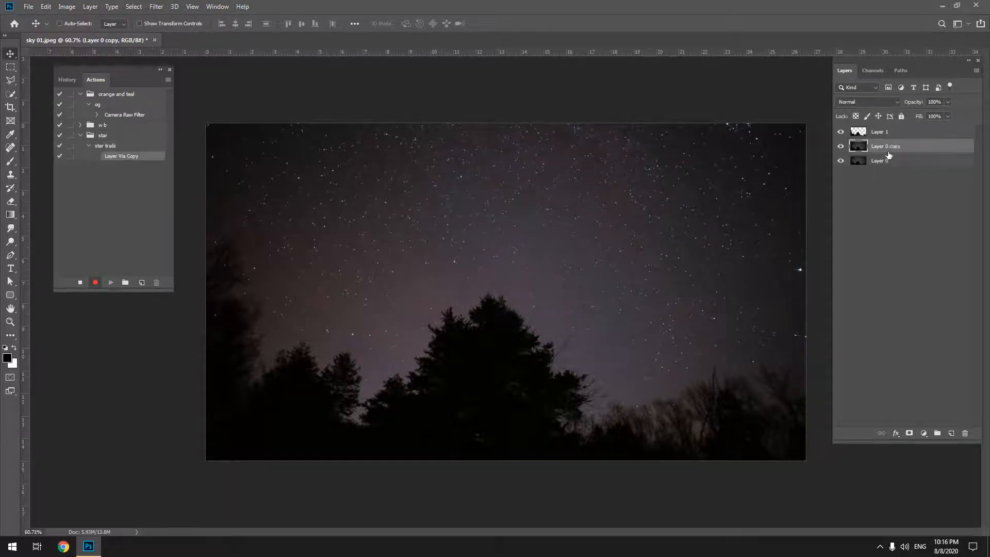
left_click(883, 101)
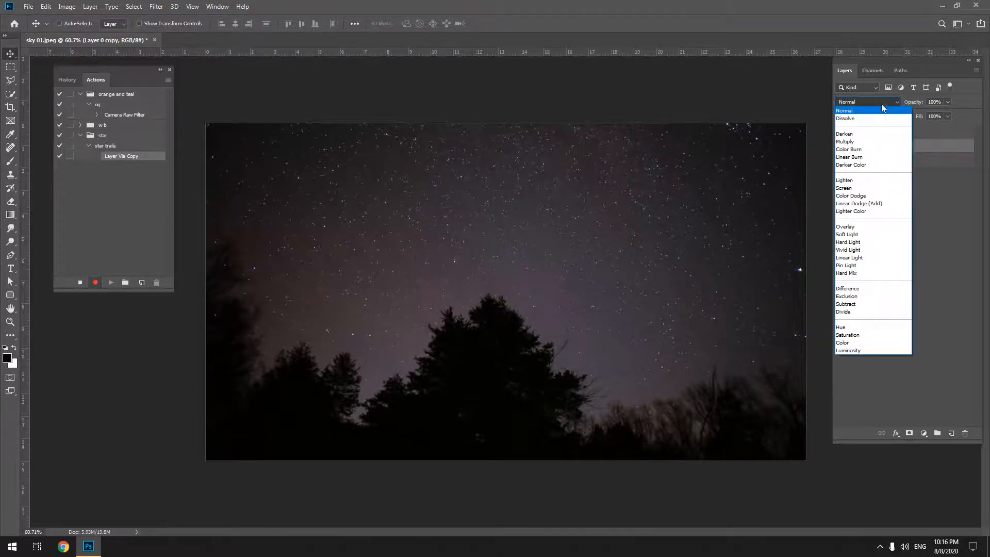
left_click(859, 181)
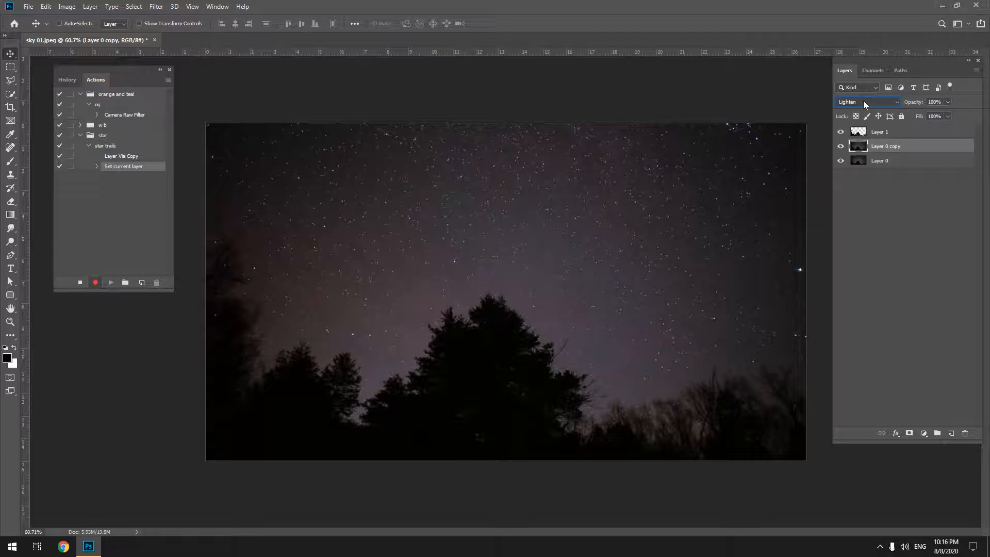
Rotate Layer 0 copy by 0.05° and scale it proportionally to 99.95% with Free Transform, and end the action recording.
key("ctrl+t")
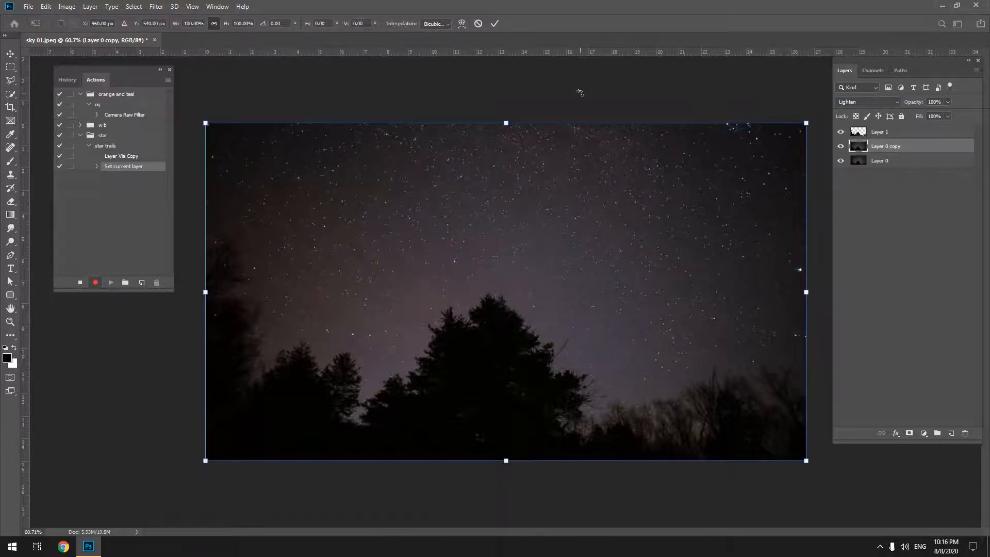
left_click(289, 22)
type("5")
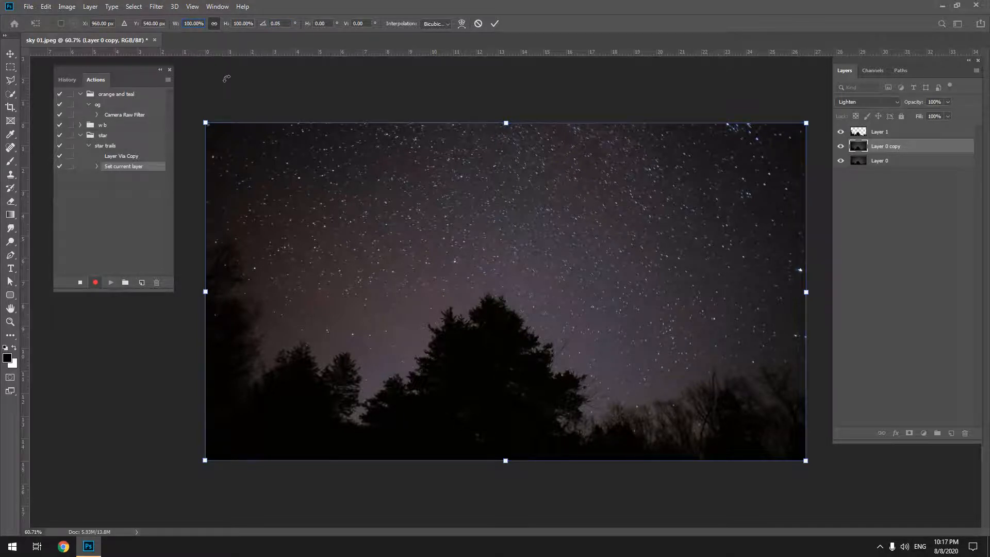
key("BackSpace")
key("BackSpace")
key("BackSpace")
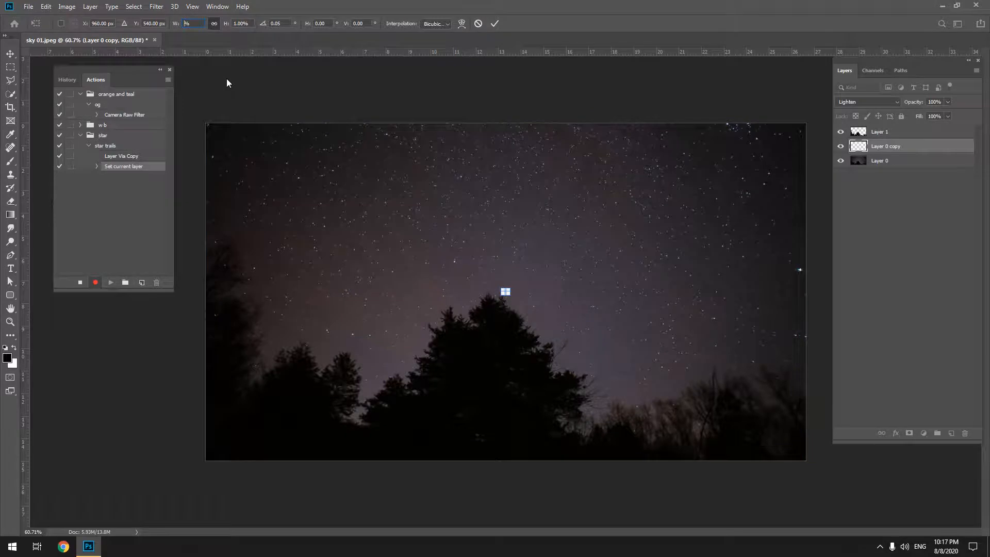
type("99")
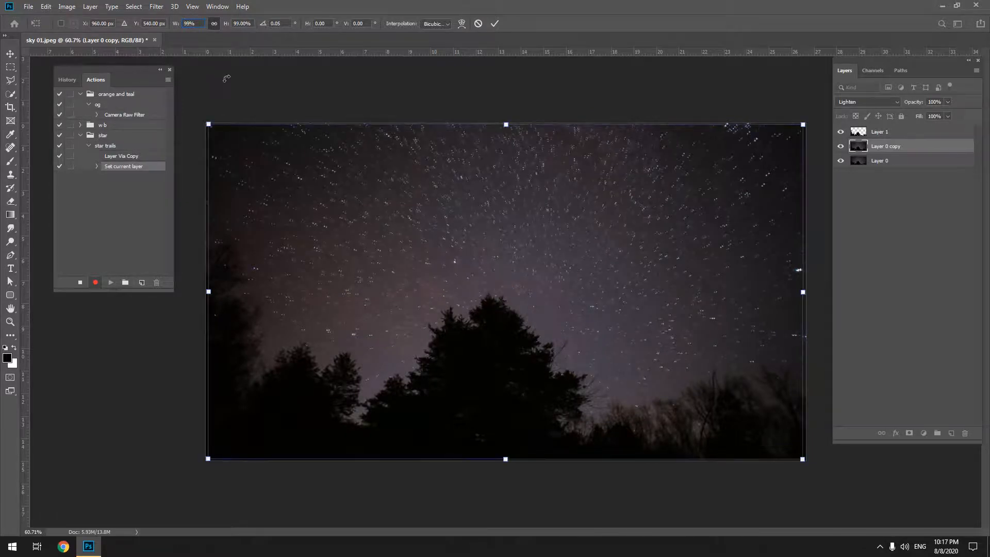
type("0")
key("BackSpace")
type(".95")
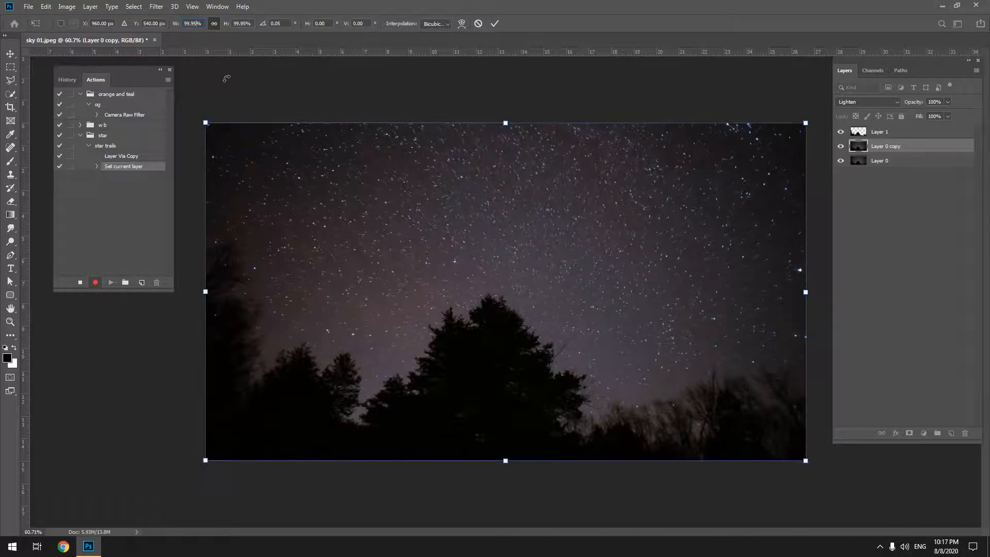
left_click(495, 24)
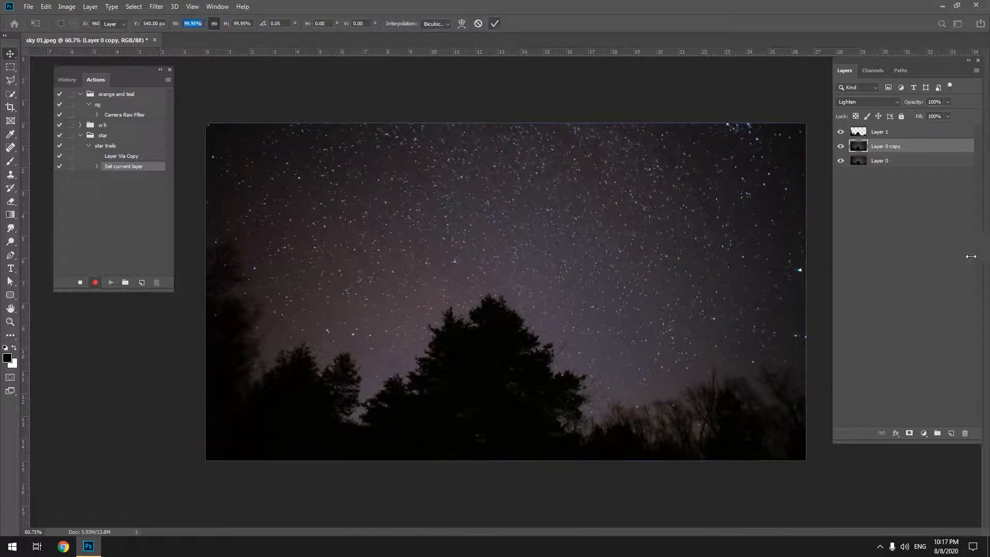
left_click(80, 282)
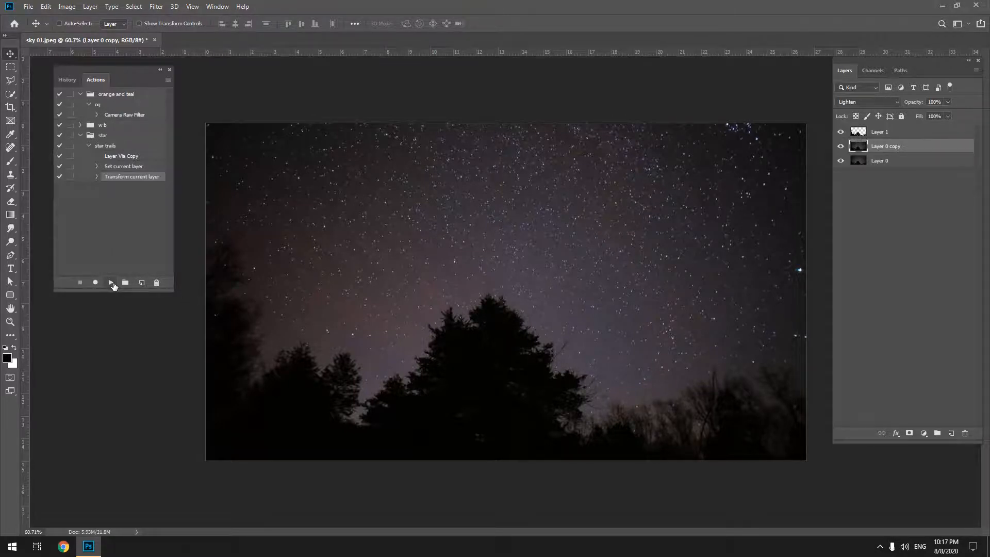
Play the star trails action repeatedly until the layer stack reaches Layer 0 copy 42.
left_click(112, 283)
left_click(112, 283)
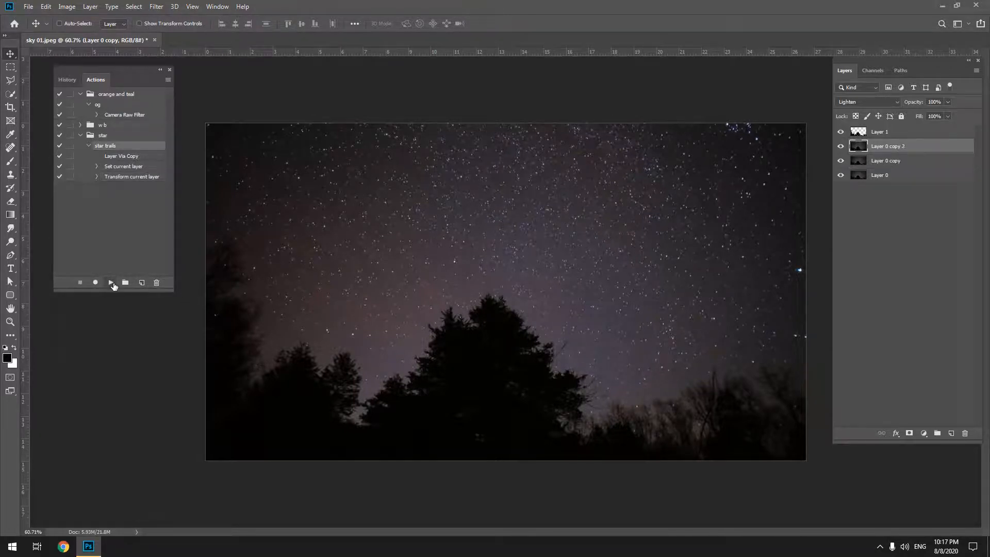
left_click(112, 283)
left_click(112, 283)
left_click(112, 283)
left_click(112, 283)
left_click(112, 283)
left_click(112, 283)
left_click(112, 283)
left_click(112, 283)
left_click(112, 283)
left_click(111, 283)
left_click(112, 283)
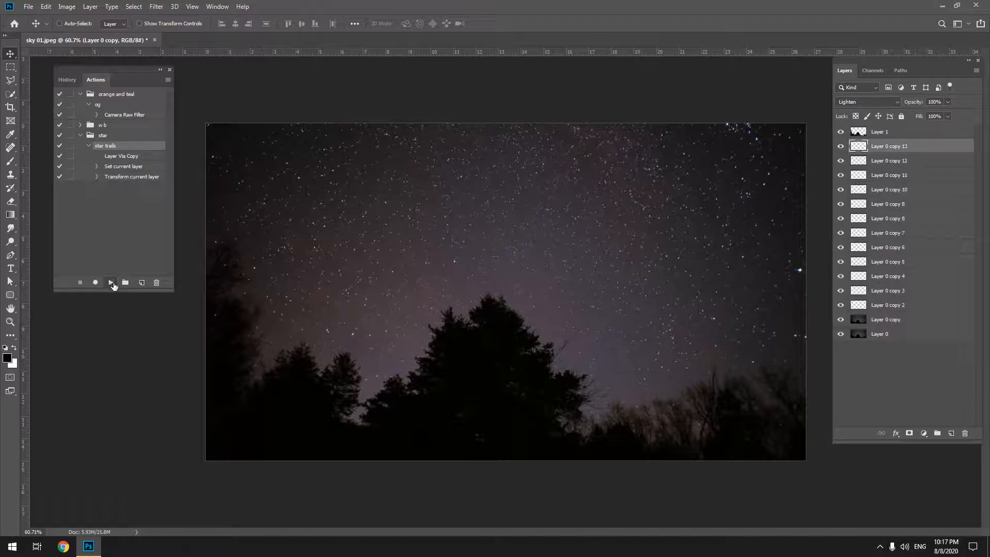
left_click(111, 283)
left_click(112, 283)
left_click(112, 283)
left_click(112, 283)
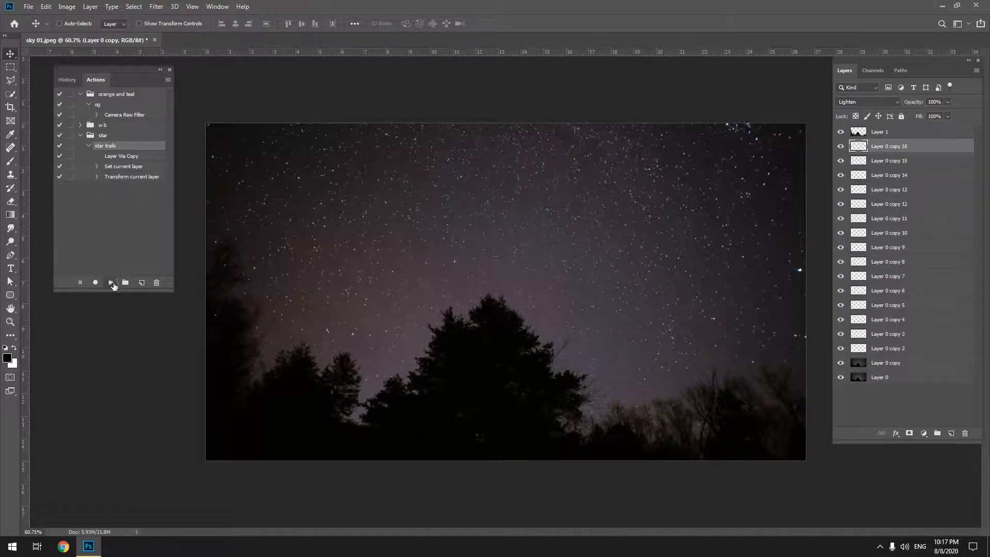
left_click(112, 283)
left_click(111, 283)
left_click(111, 283)
left_click(112, 283)
left_click(112, 283)
left_click(112, 283)
left_click(112, 283)
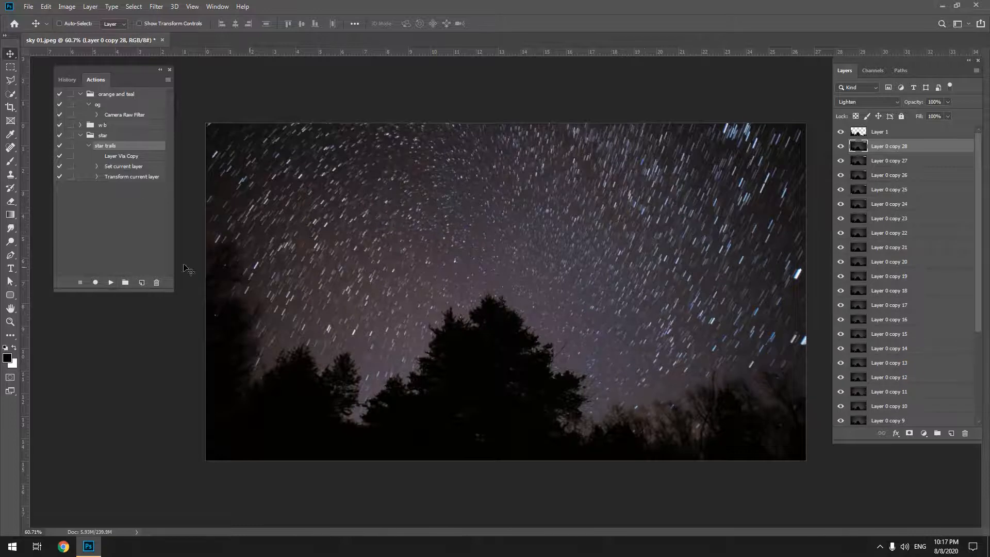
left_click(111, 283)
left_click(112, 283)
left_click(112, 283)
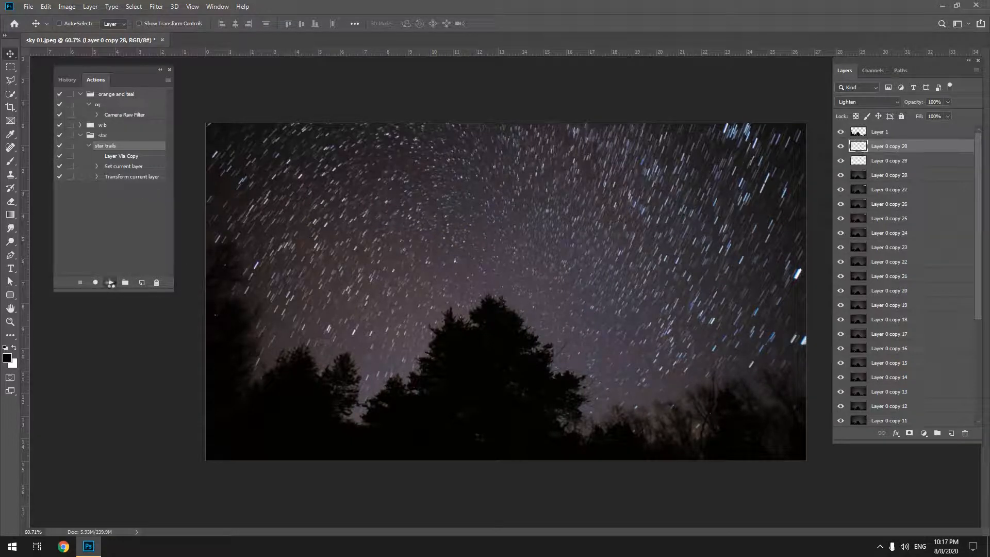
left_click(111, 283)
left_click(111, 283)
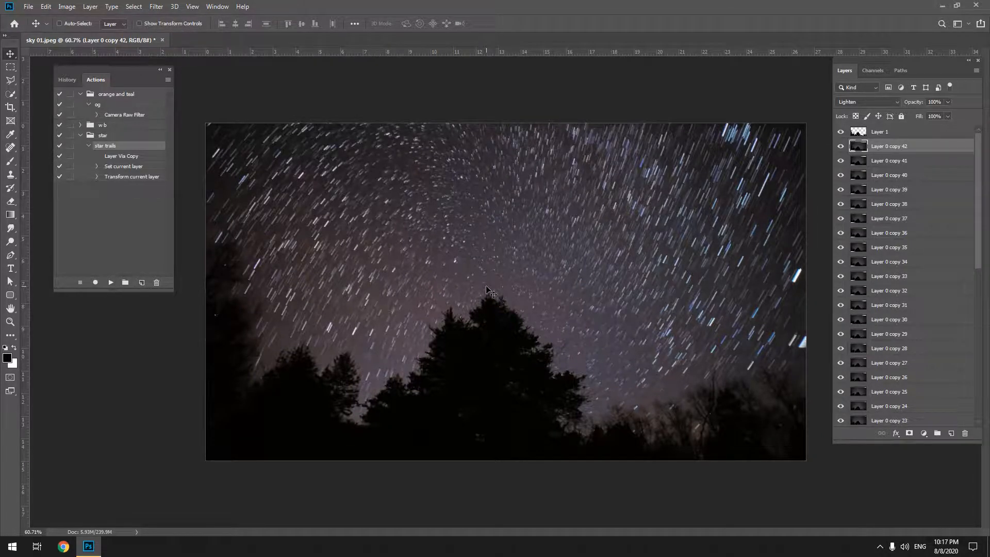
Close the Actions panel and delete all the Layer 0 copies, leaving only Layer 0 and Layer 1.
left_click(169, 70)
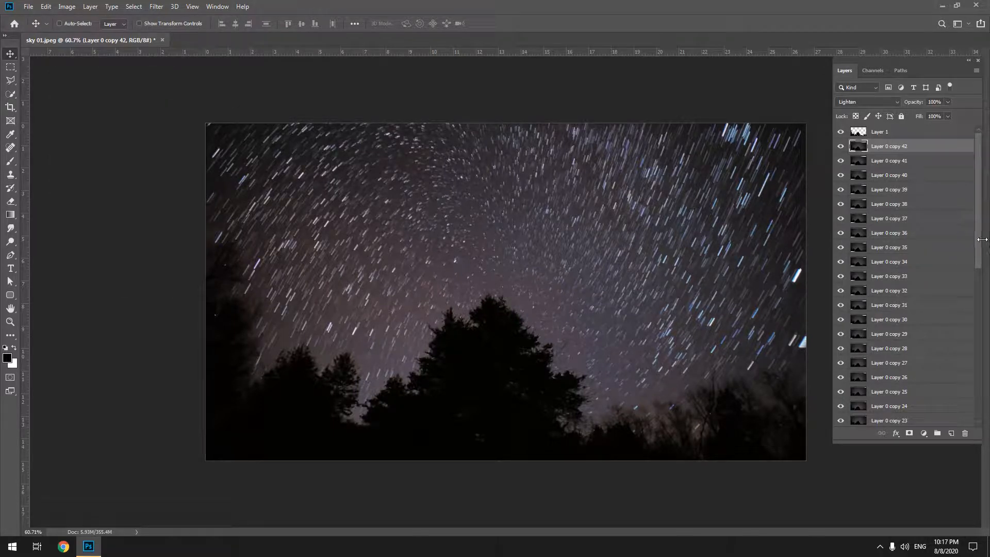
left_click_drag(977, 151, 963, 321)
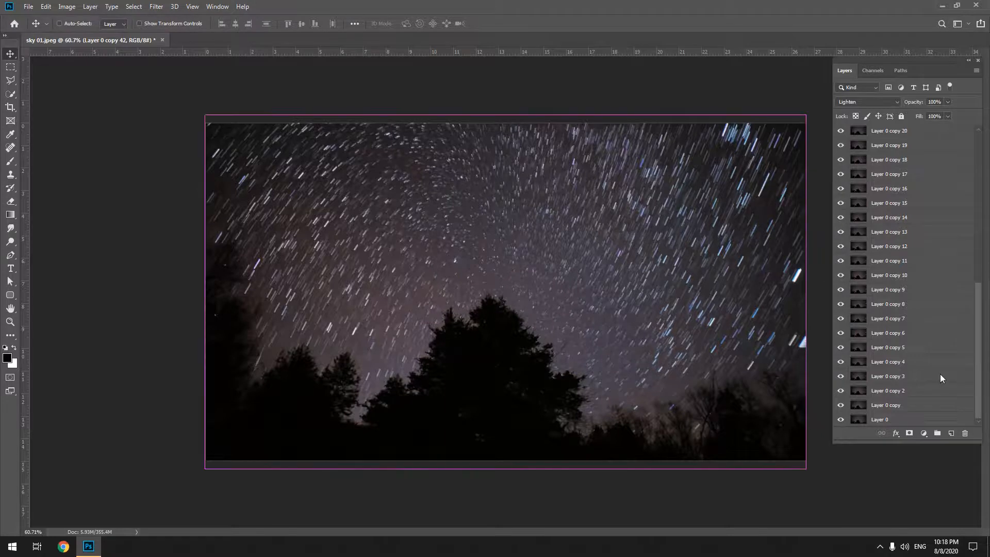
left_click(910, 406)
left_click_drag(980, 359, 931, 150)
left_click(921, 149, "shift")
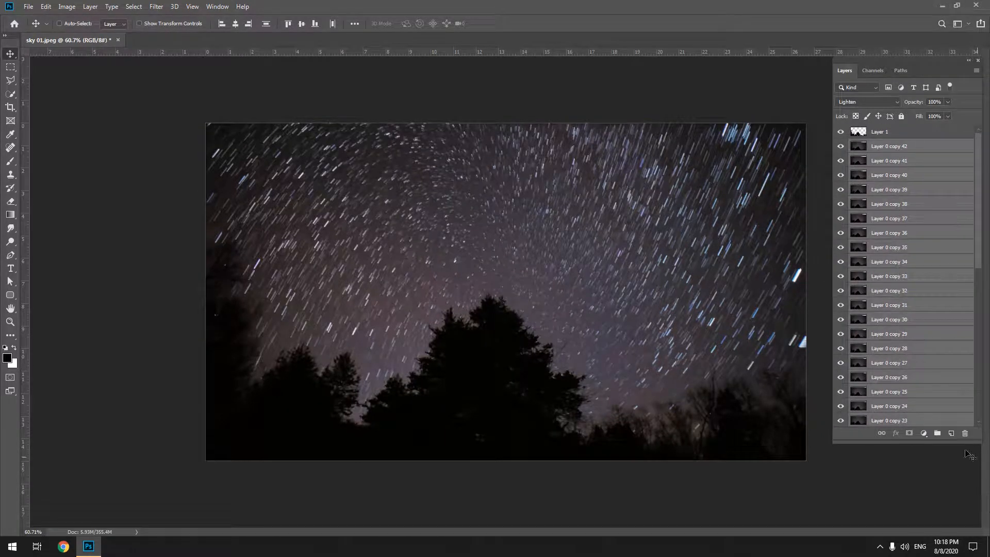
left_click(964, 433)
key("Return")
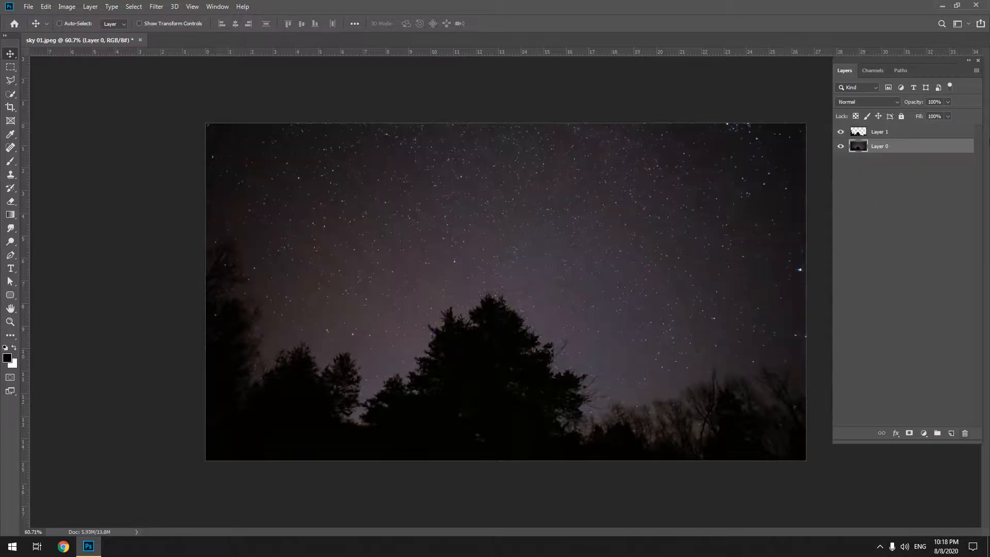
Show the Actions panel again and start recording another action in the star set, keeping the default name.
left_click(209, 6)
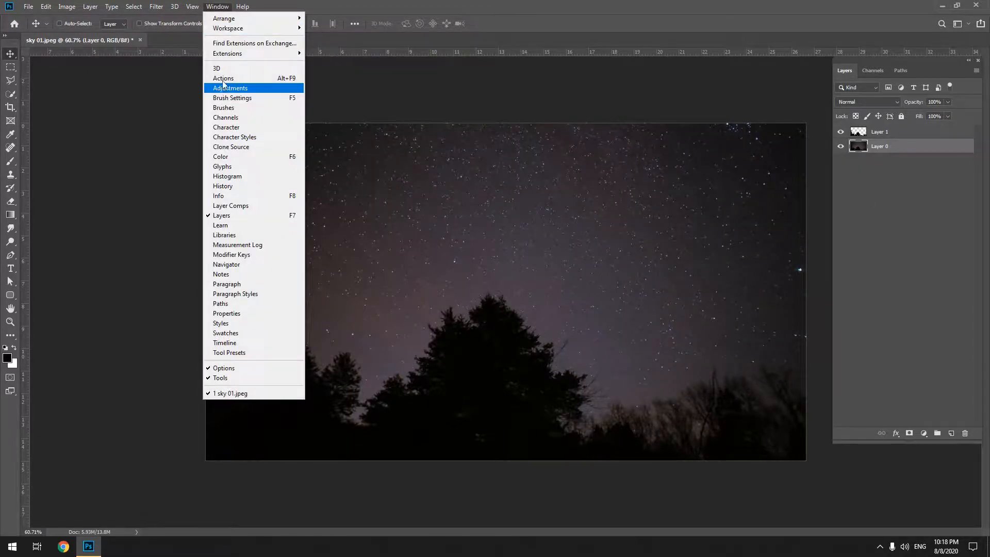
left_click(223, 78)
left_click(89, 145)
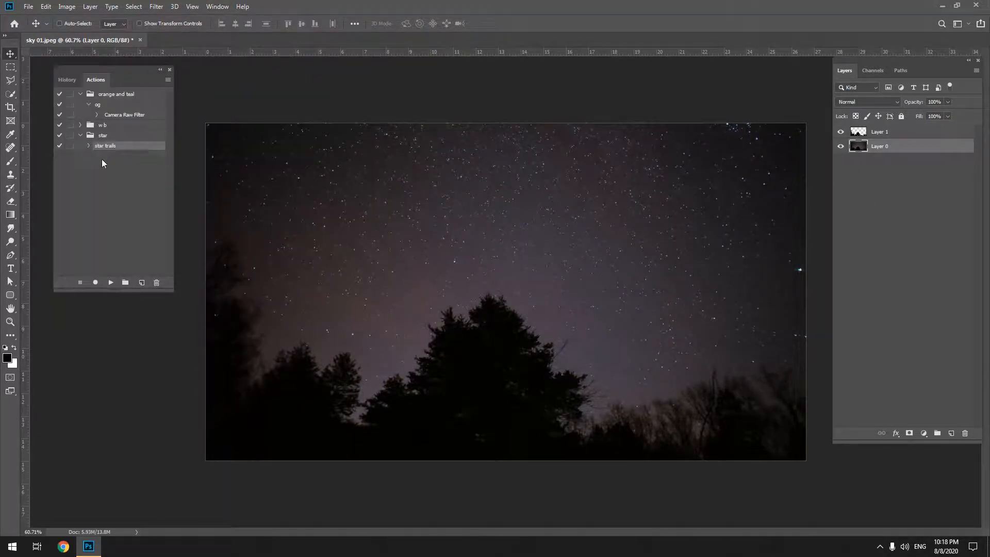
left_click(103, 135)
left_click(141, 282)
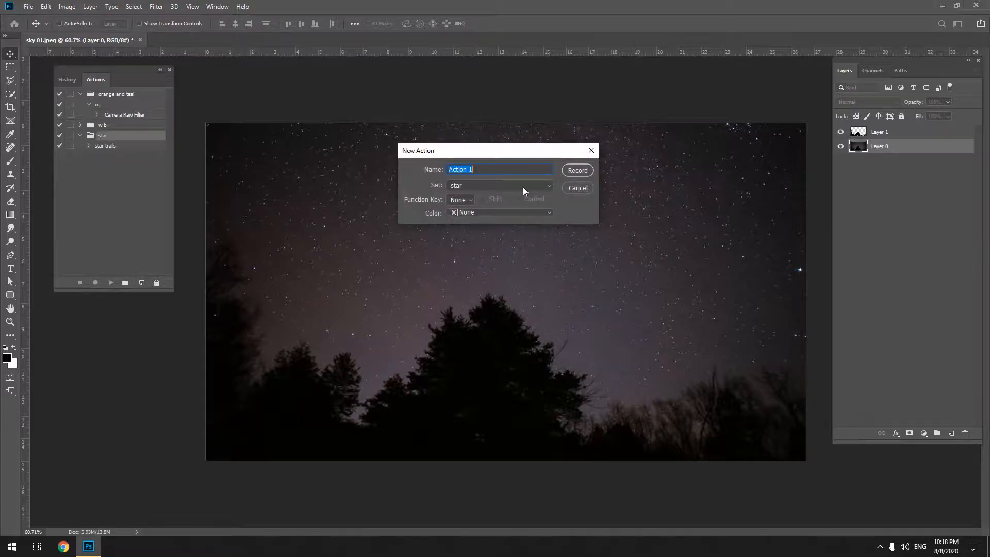
key("Return")
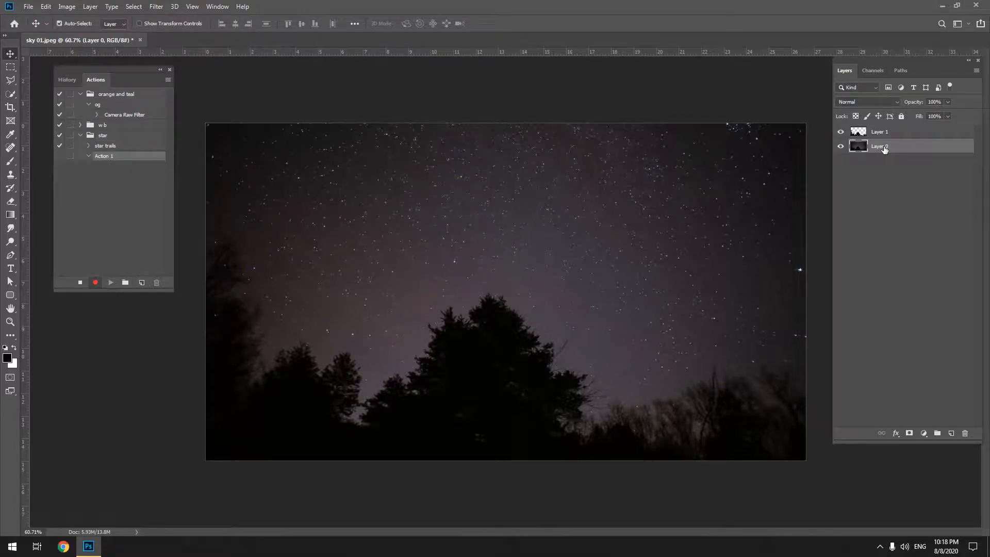
Duplicate Layer 0 and set the duplicate's blend mode to Lighten while the second action records.
key("ctrl+j")
left_click(871, 103)
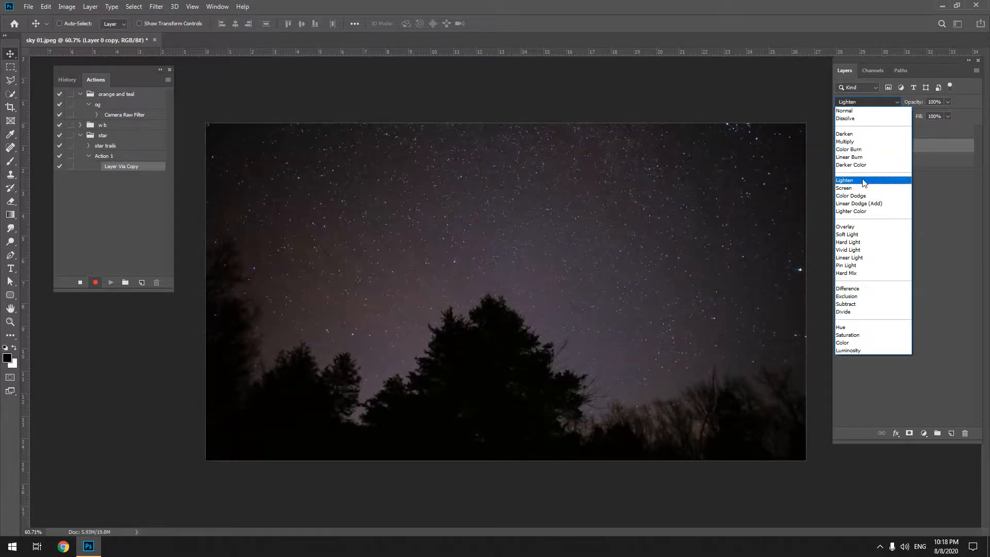
left_click(856, 180)
Free-transform the Layer 0 copy, placing its reference point in the upper-right sky and setting the rotation to 0.05 degrees.
key("ctrl")
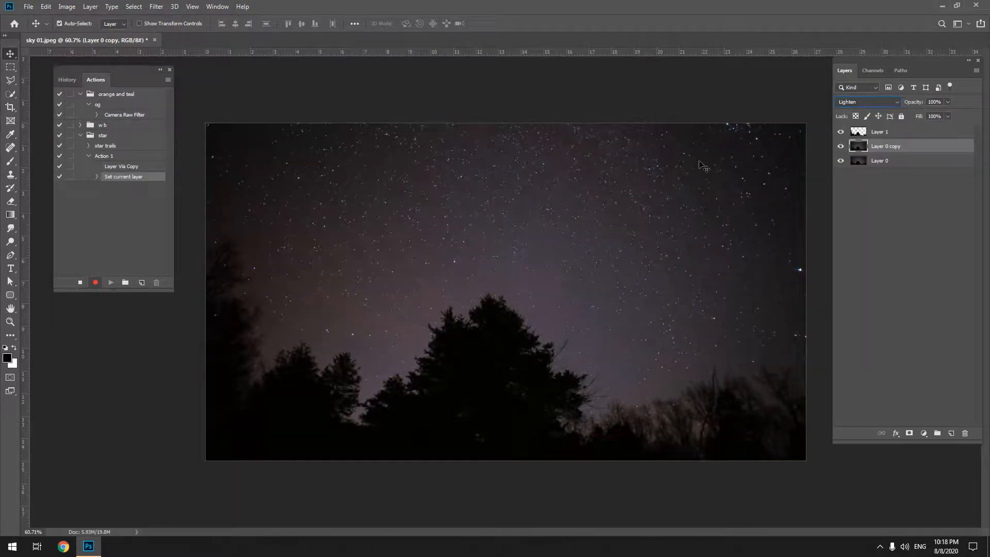
key("ctrl")
key("ctrl+t")
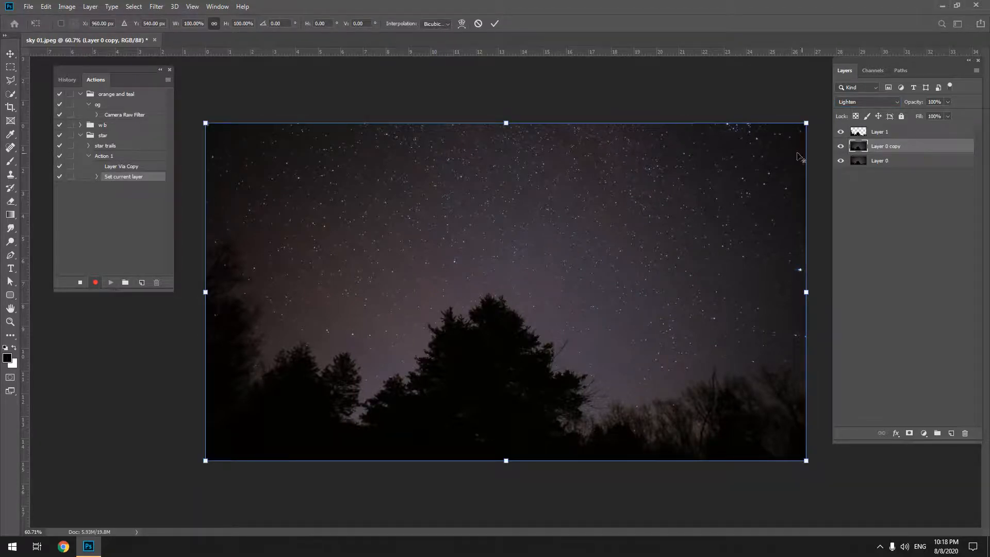
left_click(768, 182, "alt")
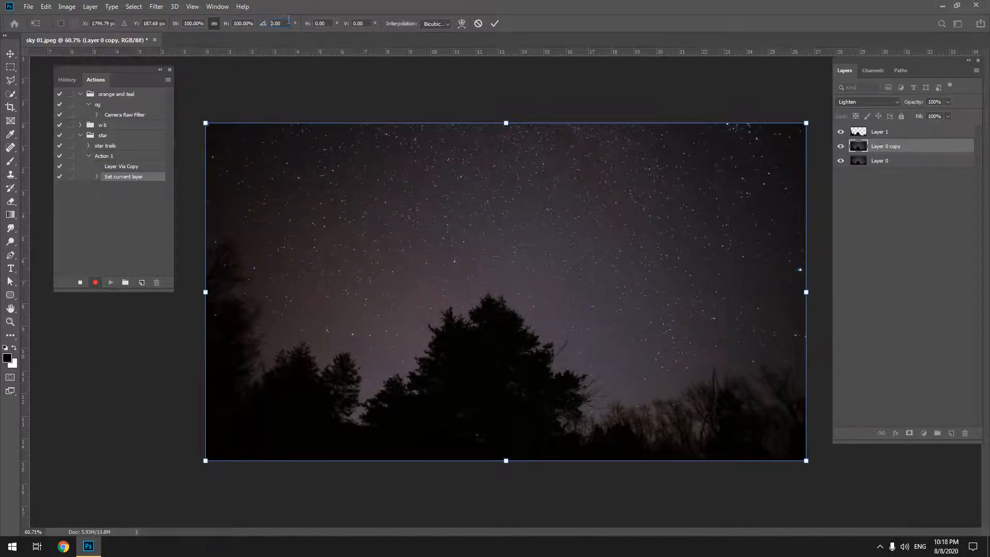
type("05")
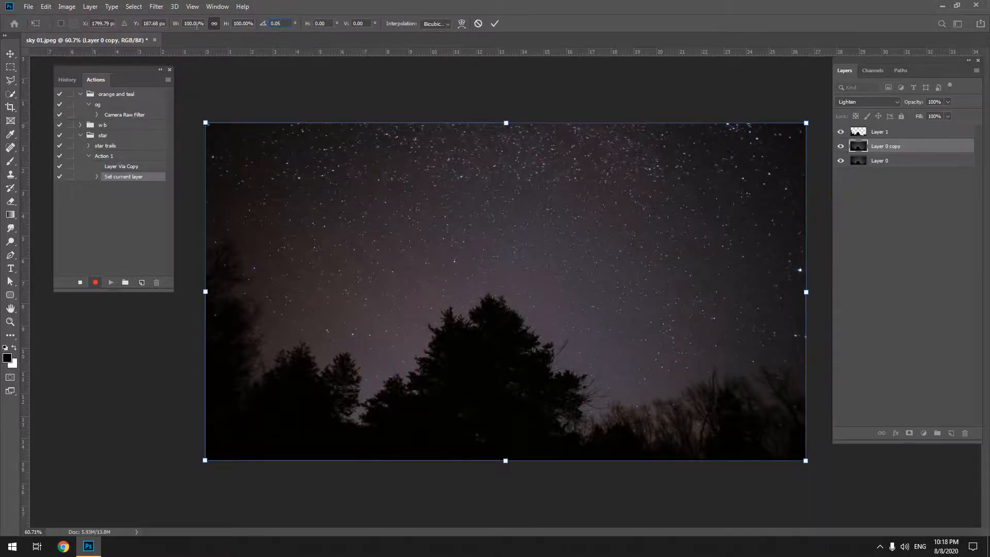
Scale the Layer 0 copy to 99.95% with linked proportions, apply the transform and stop recording the action.
left_click(198, 22)
type("99.95")
key("Return")
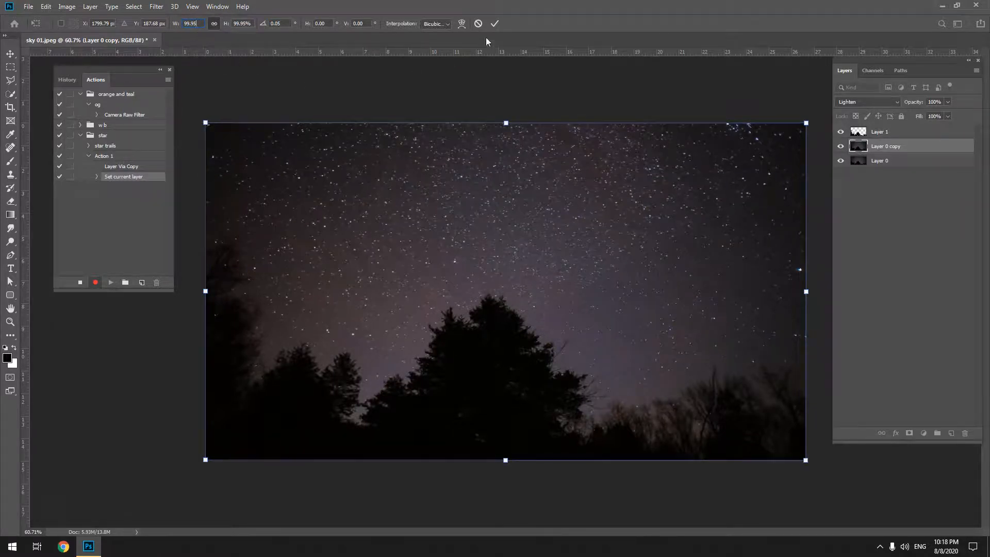
left_click(495, 23)
left_click(79, 281)
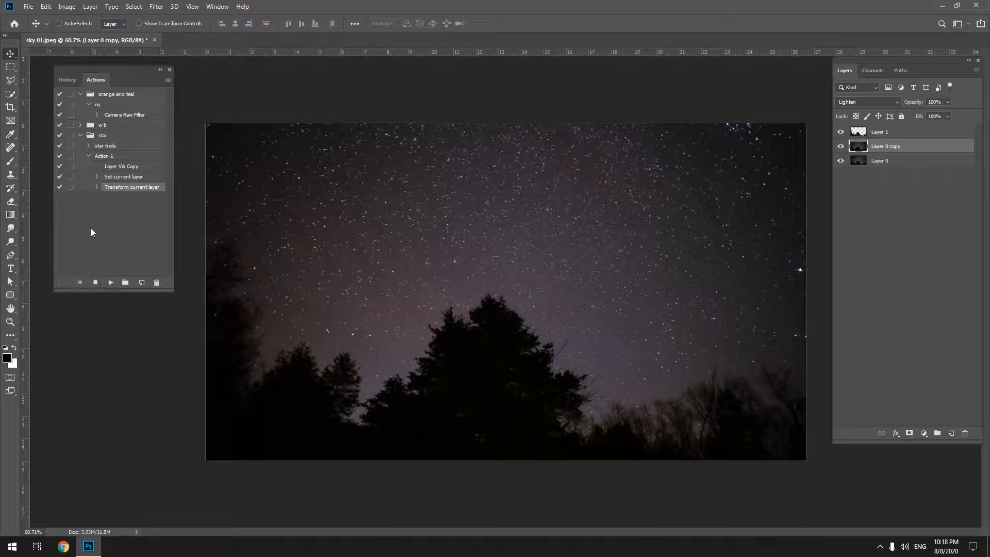
Play Action 1 repeatedly until the layer stack reaches Layer 0 copy 29.
left_click(110, 282)
left_click(110, 282)
left_click(110, 282)
left_click(110, 282)
left_click(109, 282)
left_click(109, 282)
left_click(110, 282)
left_click(110, 282)
left_click(109, 282)
left_click(109, 282)
left_click(109, 282)
left_click(110, 282)
left_click(109, 282)
left_click(110, 282)
left_click(110, 282)
left_click(110, 282)
left_click(110, 282)
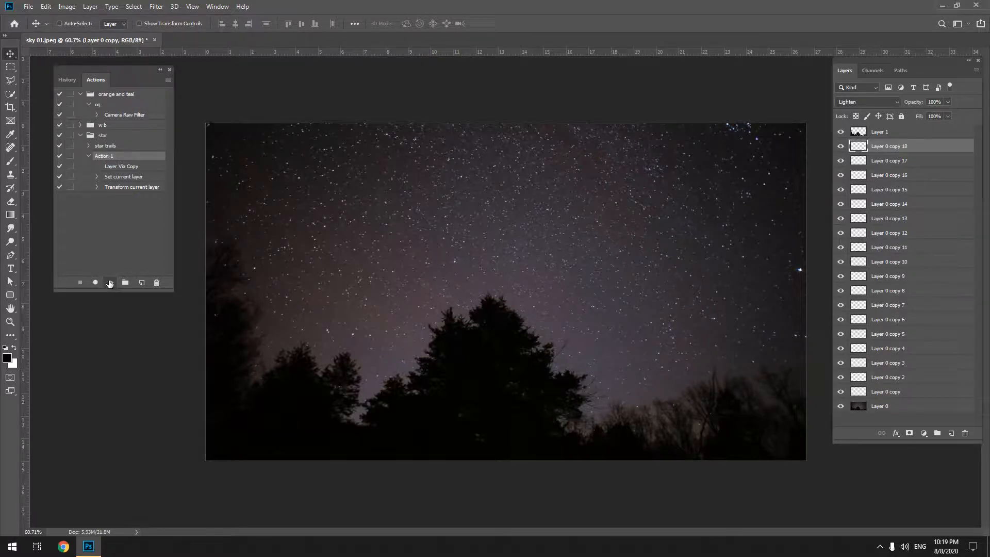
left_click(110, 282)
left_click(110, 282)
left_click(110, 282)
left_click(110, 282)
left_click(110, 282)
left_click(109, 282)
left_click(109, 282)
left_click(109, 282)
left_click(110, 282)
left_click(110, 282)
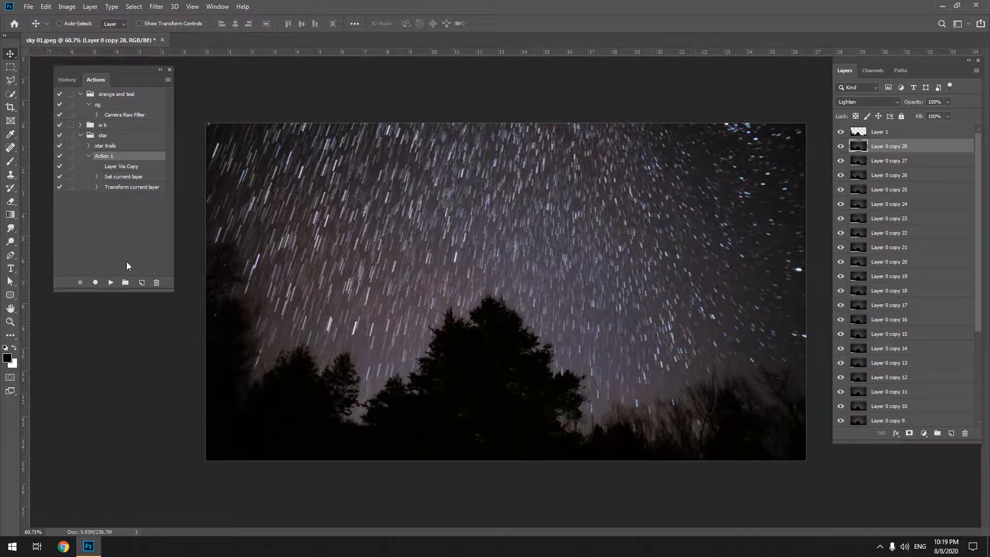
left_click(110, 283)
Select every Layer 0 copy and merge them into a single layer between Layer 1 and Layer 0.
scroll(907, 279, "down", 5)
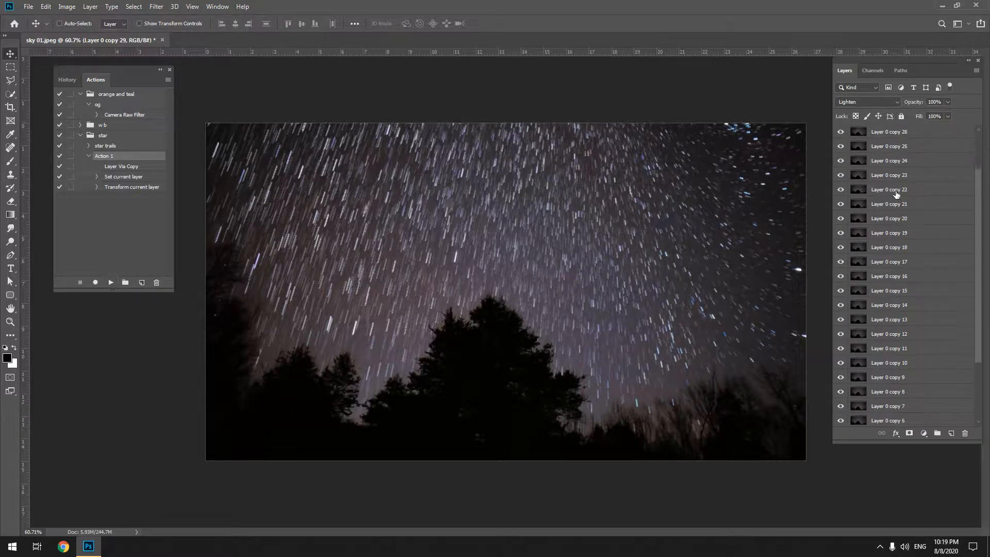
left_click(885, 406, "shift")
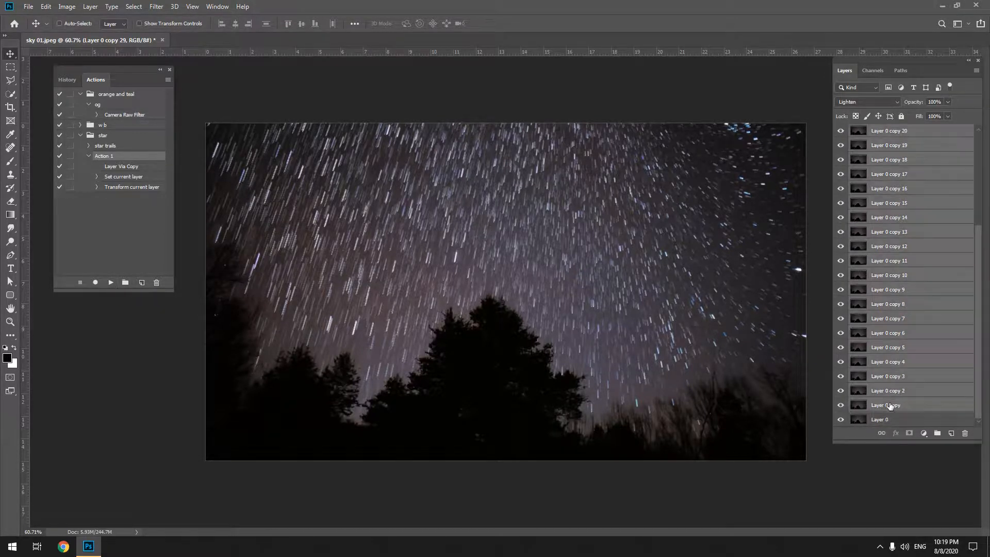
scroll(930, 329, "up", 4)
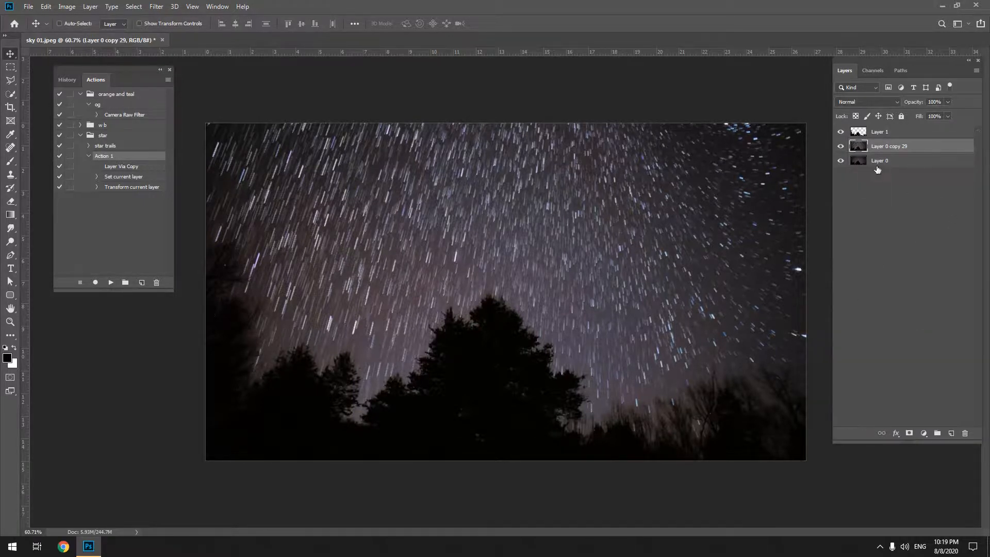
Isolate Layer 1, then toggle its visibility to compare the image with and without the sharp tree foreground.
left_click(840, 132, "alt")
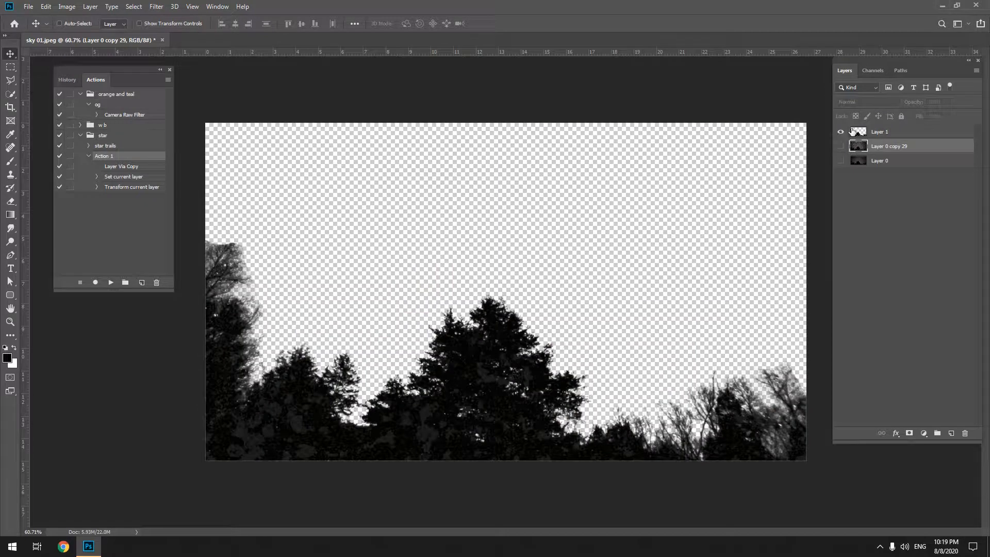
left_click(840, 132, "alt")
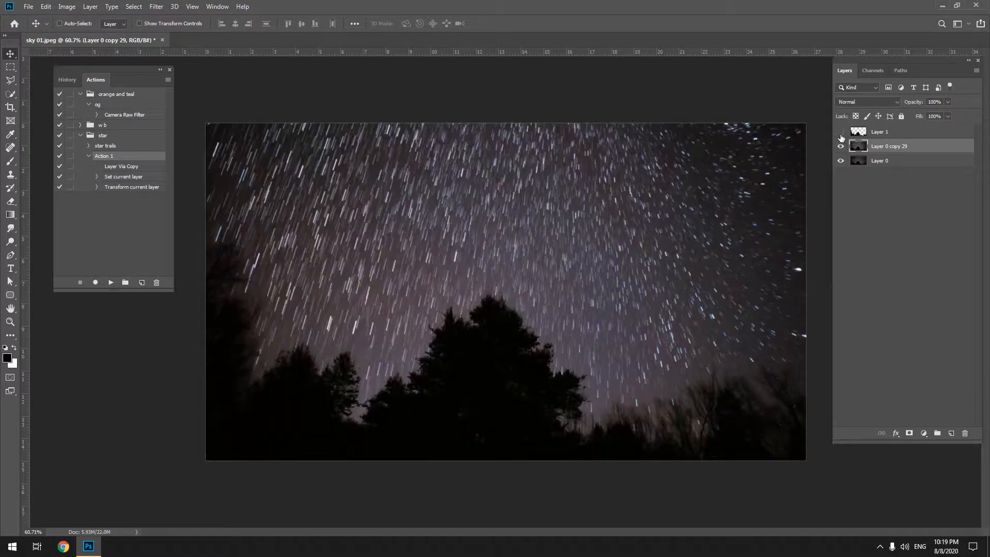
left_click(841, 132)
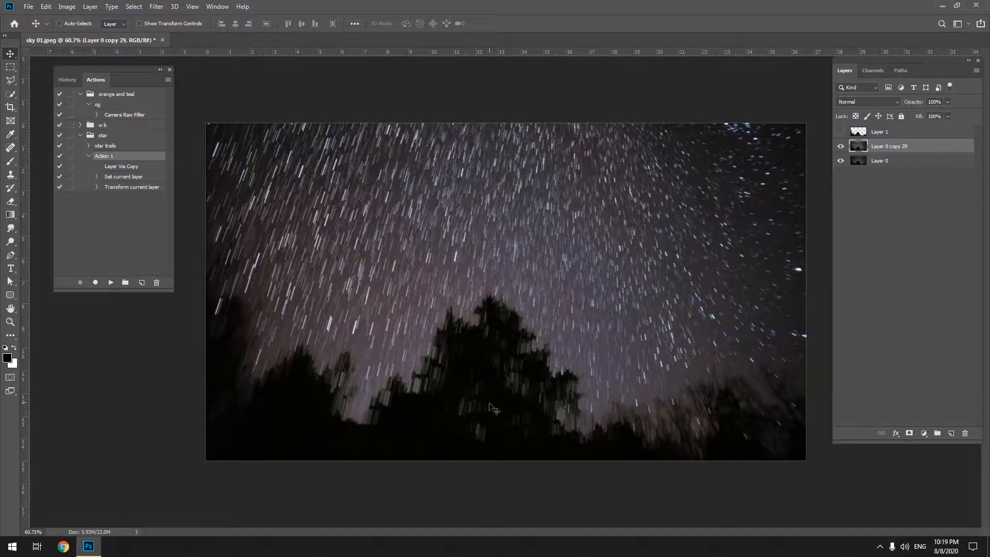
left_click(840, 132)
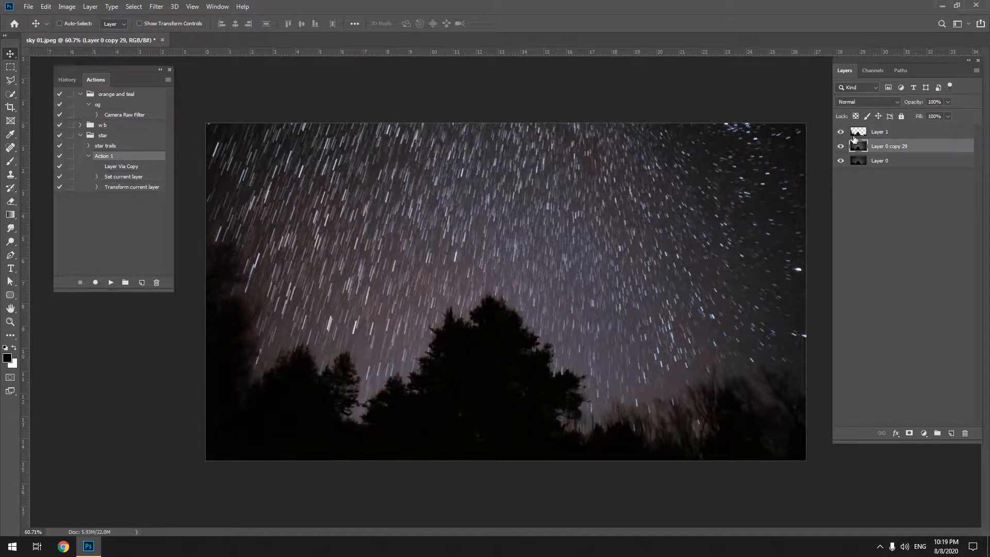
Close the Actions panel and stamp all visible layers into a new merged layer on top of the stack.
left_click(169, 69)
left_click(917, 177)
left_click(909, 164)
left_click(909, 192)
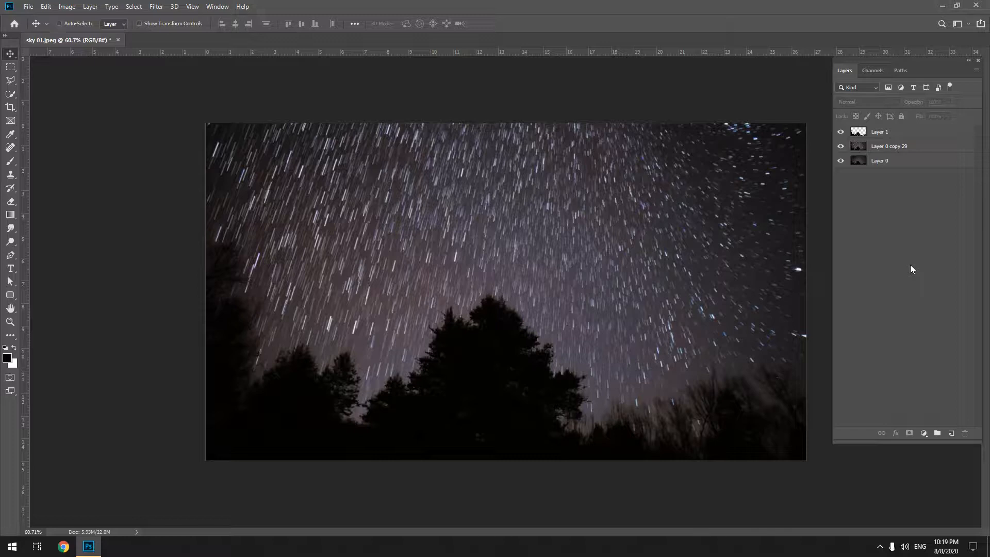
key("ctrl+shift+alt+e")
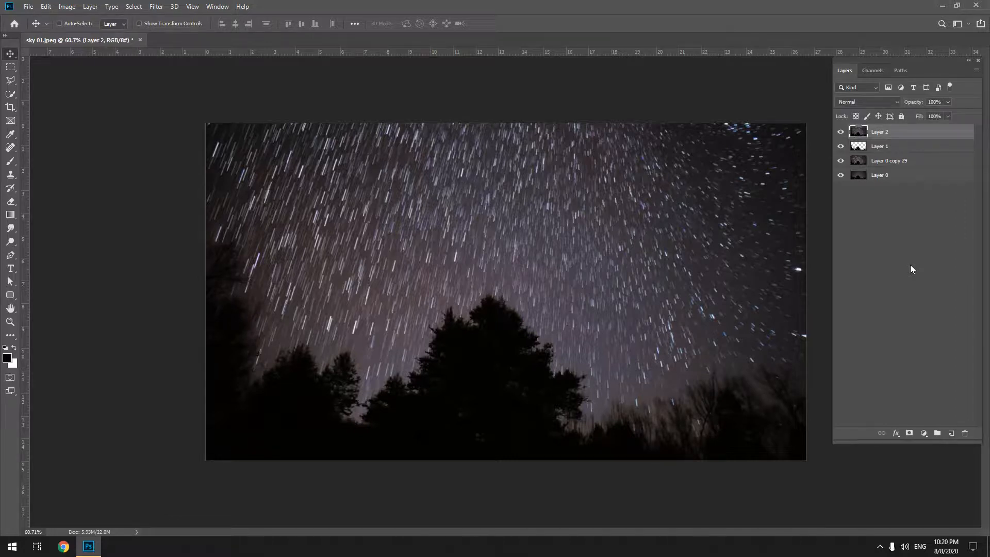
Hide the three layers beneath Layer 2 and open Layer 2 in the Camera Raw Filter with the whole image in view.
left_click_drag(841, 146, 839, 213)
left_click(156, 6)
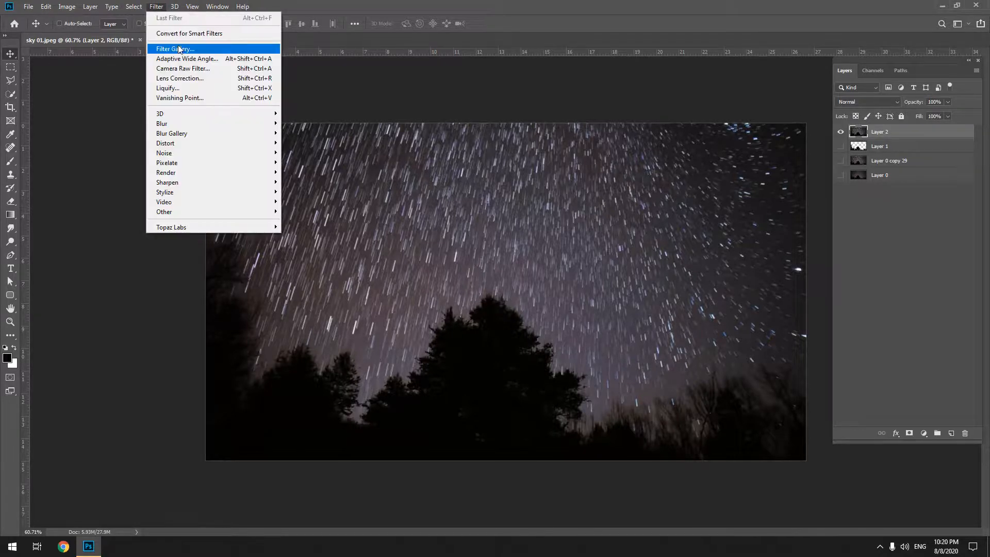
left_click(179, 69)
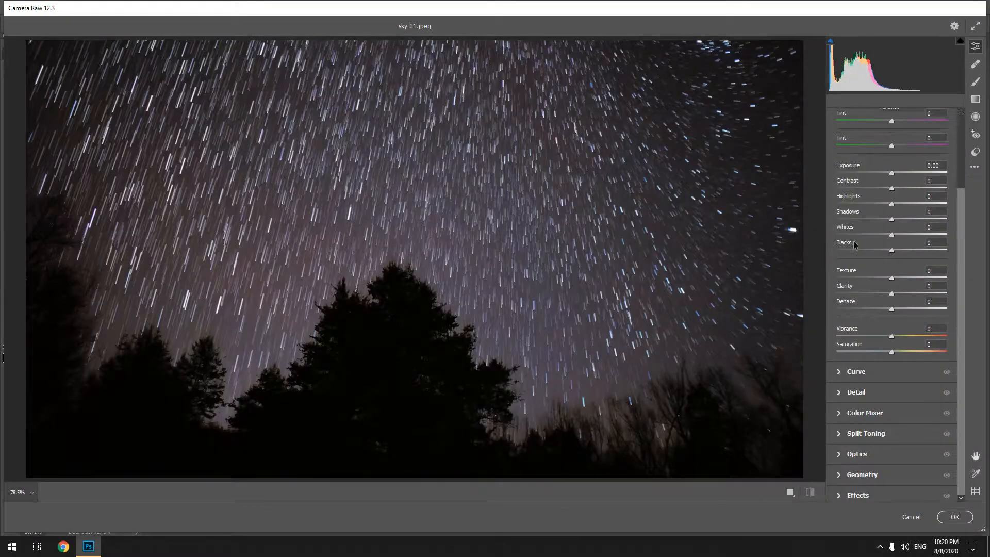
scroll(656, 229, "up", 1)
scroll(501, 230, "down", 4)
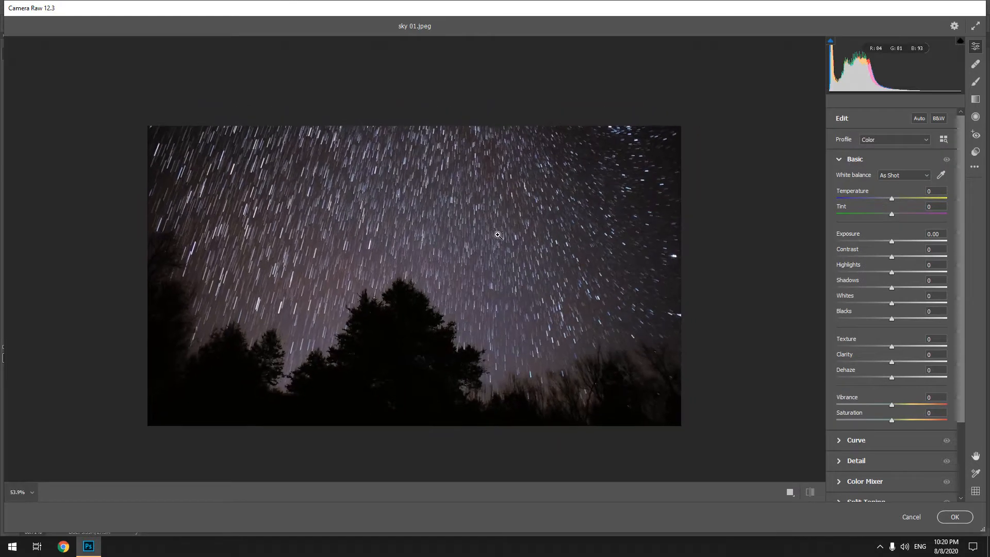
scroll(498, 230, "up", 5)
scroll(444, 301, "up", 1)
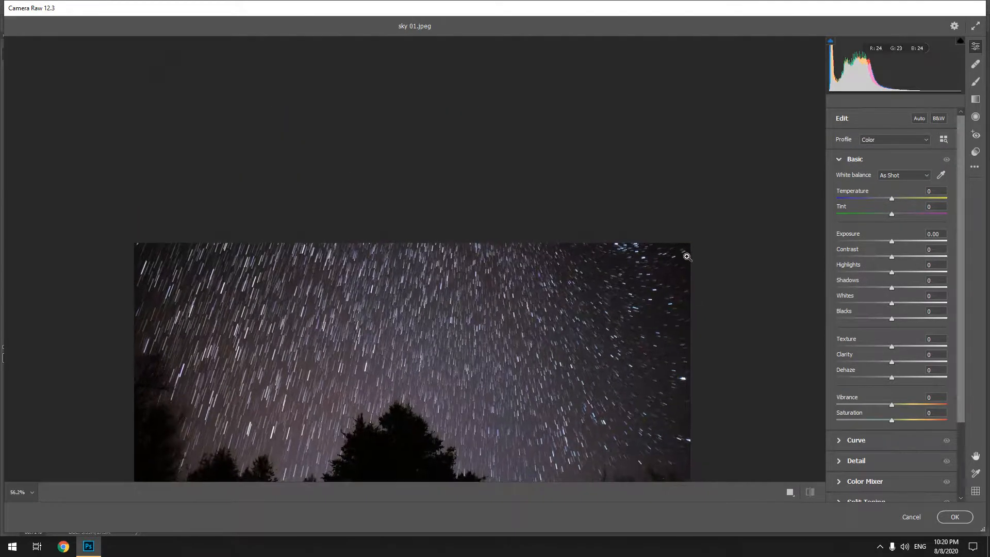
scroll(687, 258, "down", 5)
Set Temperature -16, Tint -17, Exposure +0.15, Contrast +11, Highlights -15, Shadows +5, Whites -7, Blacks +5, Texture +7, Clarity +8, Dehaze +4, Vibrance +3 and Saturation +6.
left_click_drag(891, 197, 882, 197)
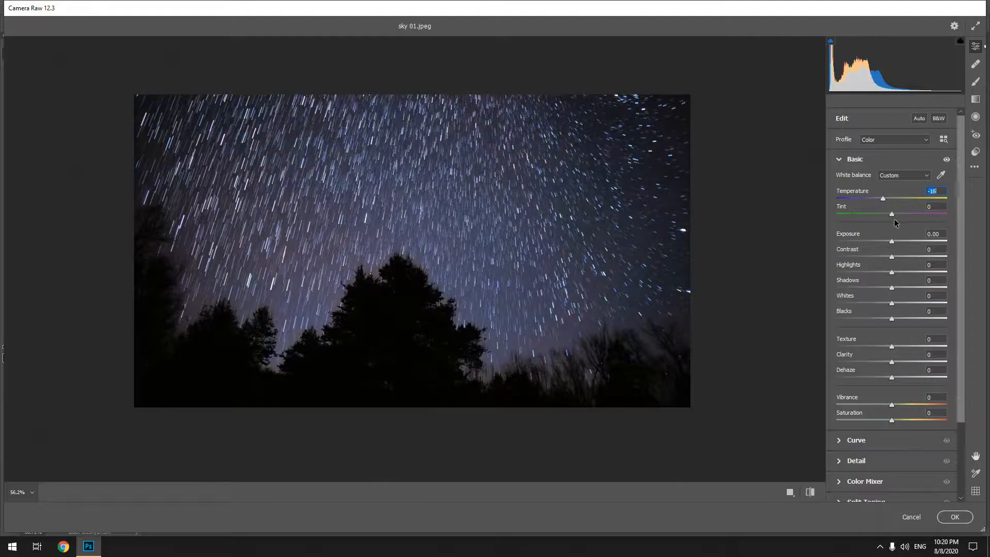
left_click_drag(892, 214, 894, 320)
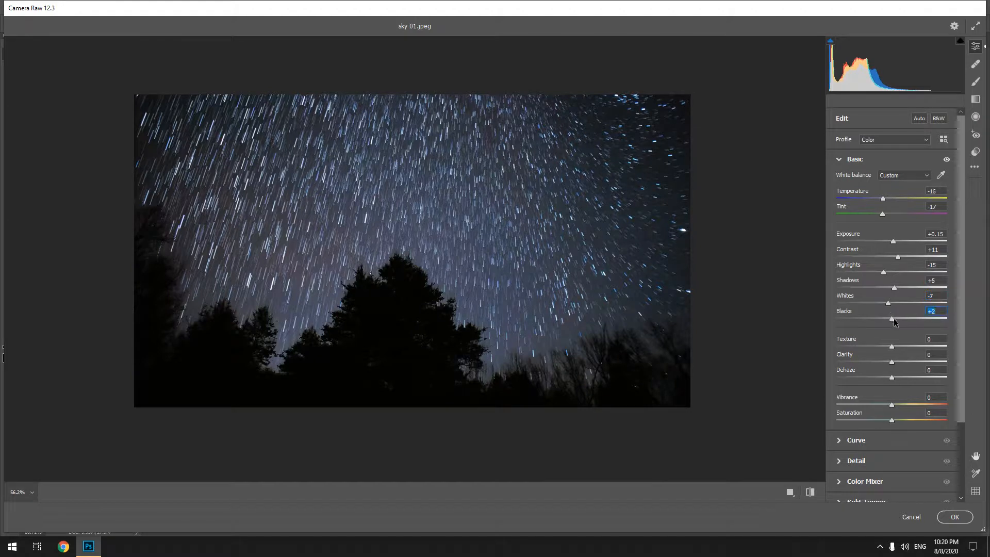
scroll(909, 347, "down", 3)
left_click_drag(893, 274, 896, 347)
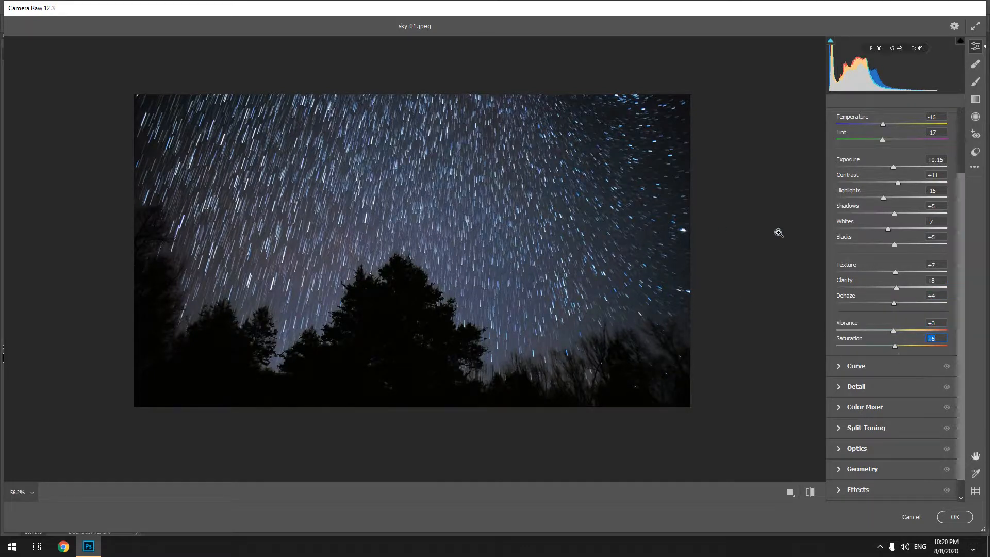
Darken the image corners by setting the Vignetting effect to -17.
scroll(906, 268, "down", 1)
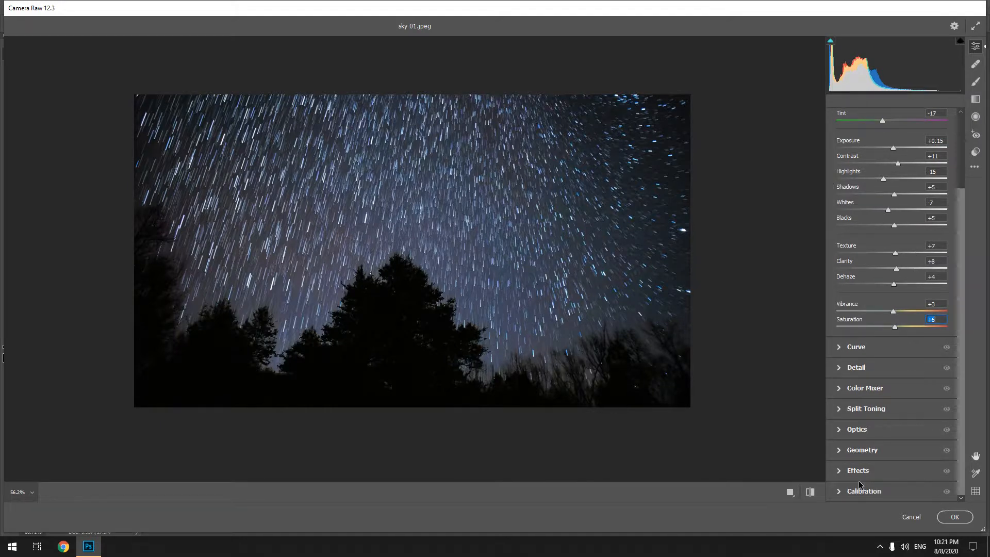
left_click(836, 474)
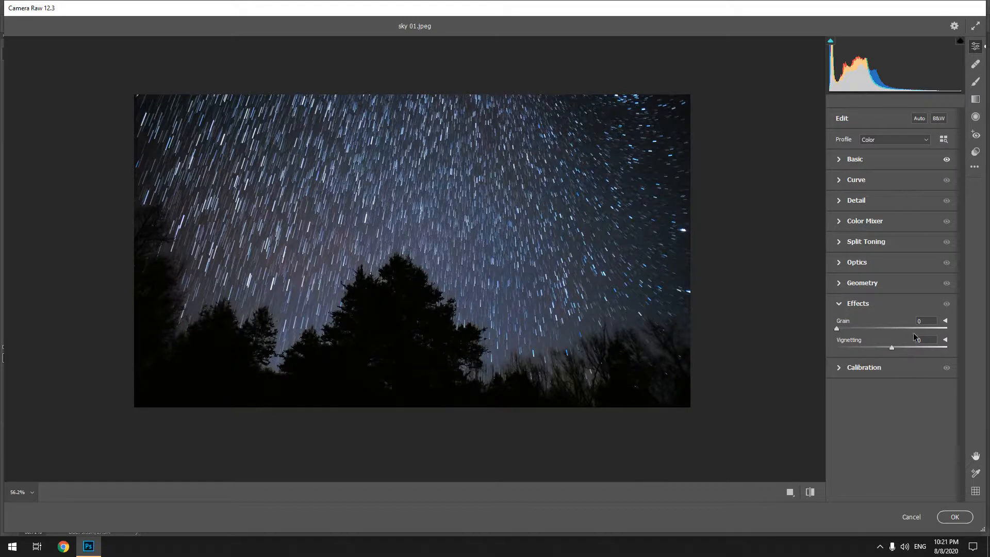
left_click_drag(896, 350, 882, 350)
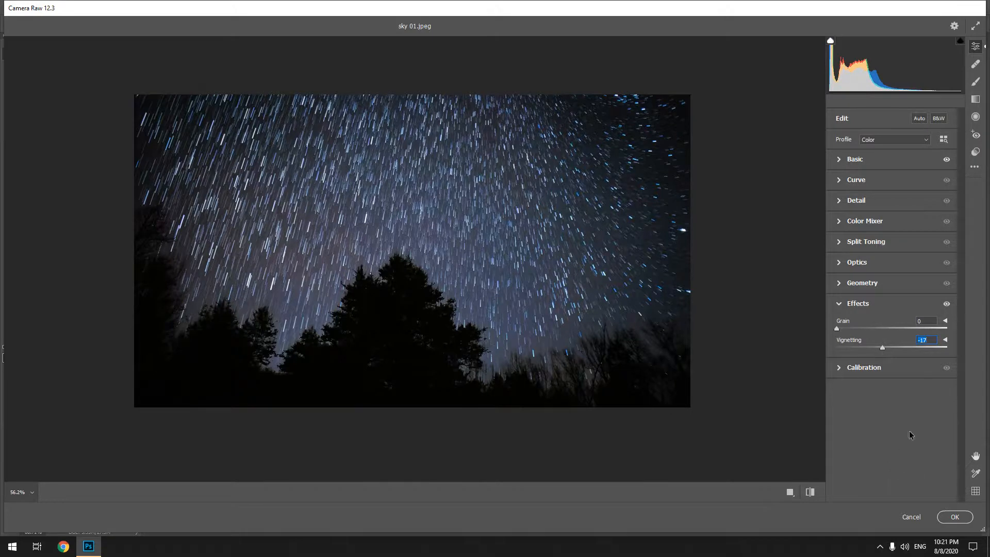
Set Split Toning to highlights hue 175 with saturation 16 and shadows hue 136, then apply the Camera Raw filter.
left_click(833, 243)
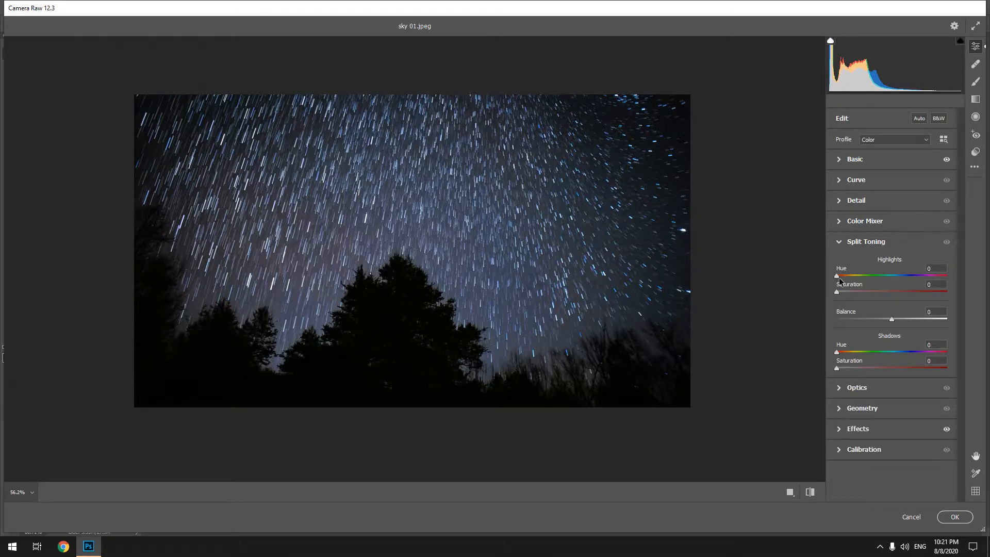
left_click_drag(837, 277, 890, 275)
left_click_drag(836, 291, 852, 295)
left_click_drag(837, 353, 880, 363)
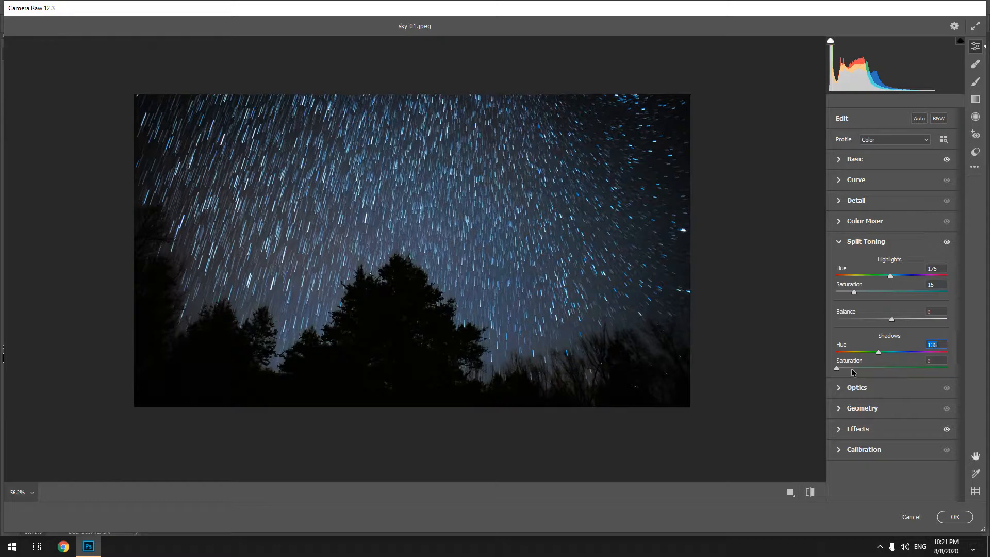
mouse_move(837, 368)
left_mouse_down()
mouse_move(852, 366)
mouse_move(836, 368)
left_mouse_up()
left_click(954, 517)
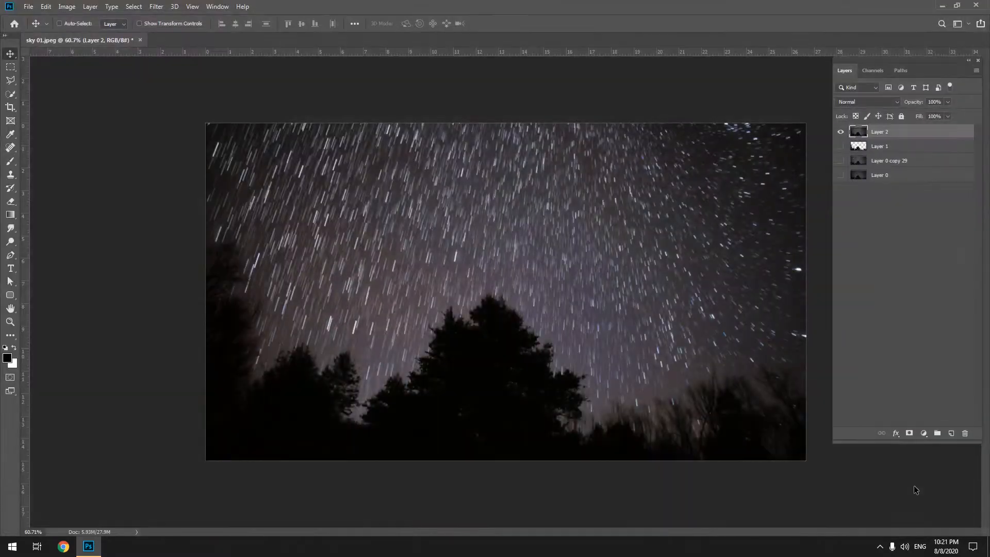
Show the three lower layers again and toggle visibility to compare the image before and after the Camera Raw adjustments.
left_click(841, 133, "alt")
left_click(841, 133)
left_click(842, 133)
left_click(841, 133)
left_click(841, 133)
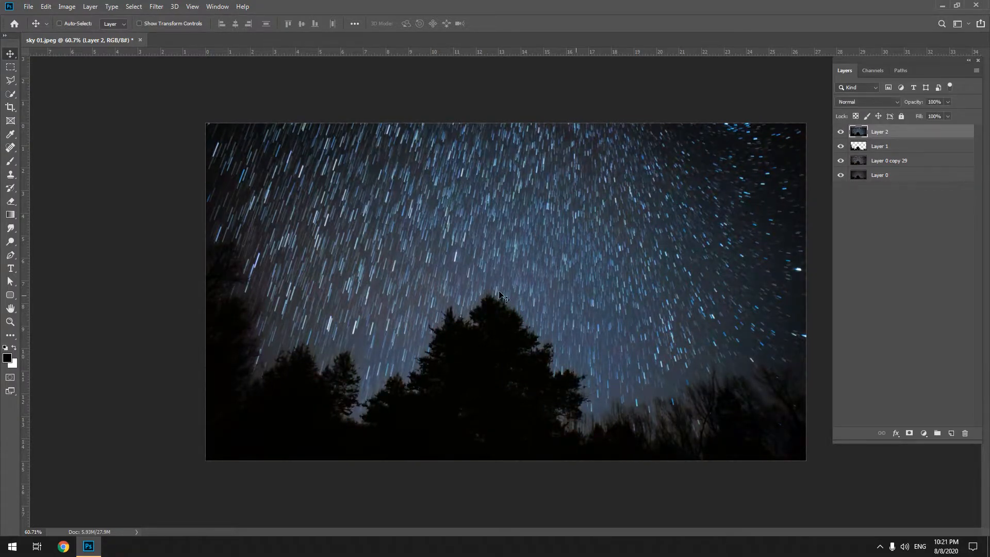
Add a text layer with the author's name over the sky.
left_click(10, 269)
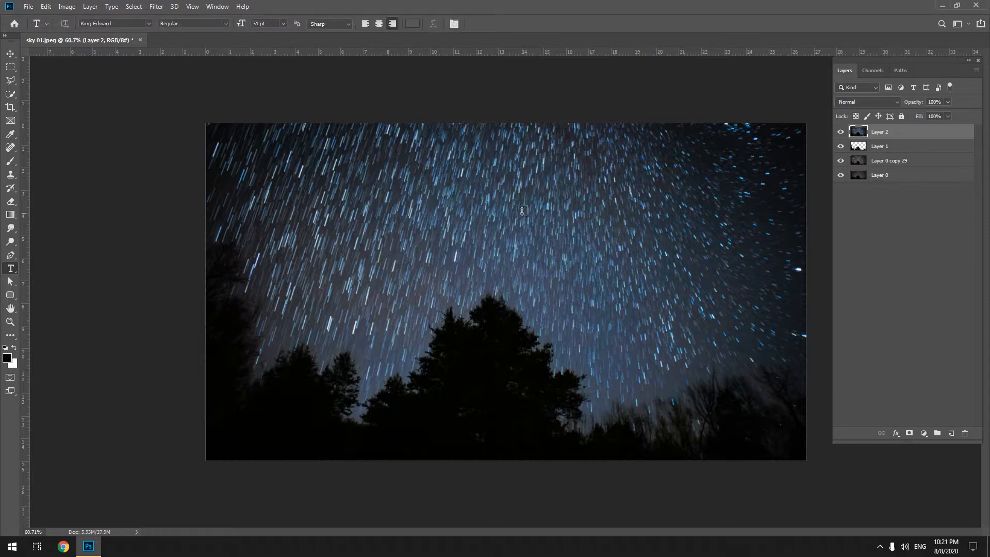
left_click(582, 232)
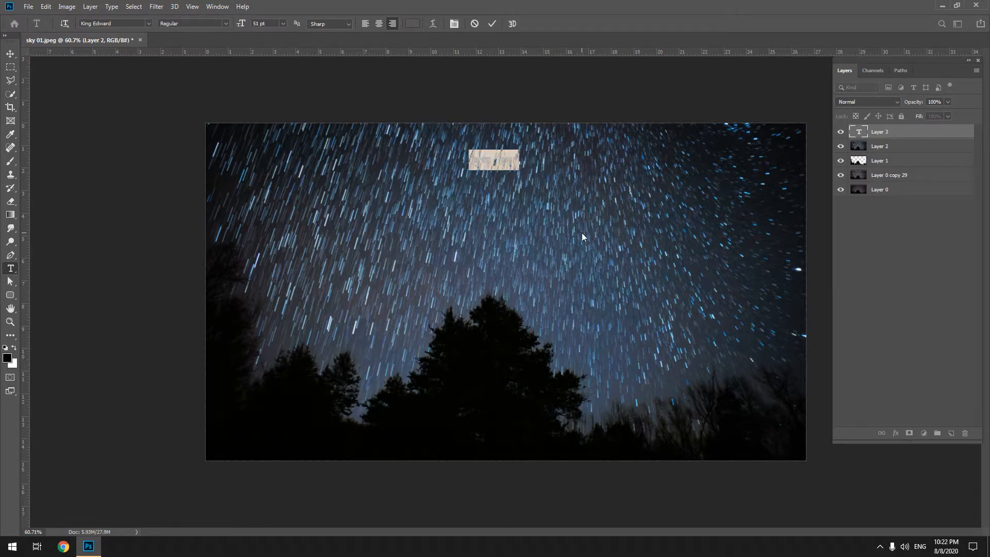
key("BackSpace")
type("Thanks")
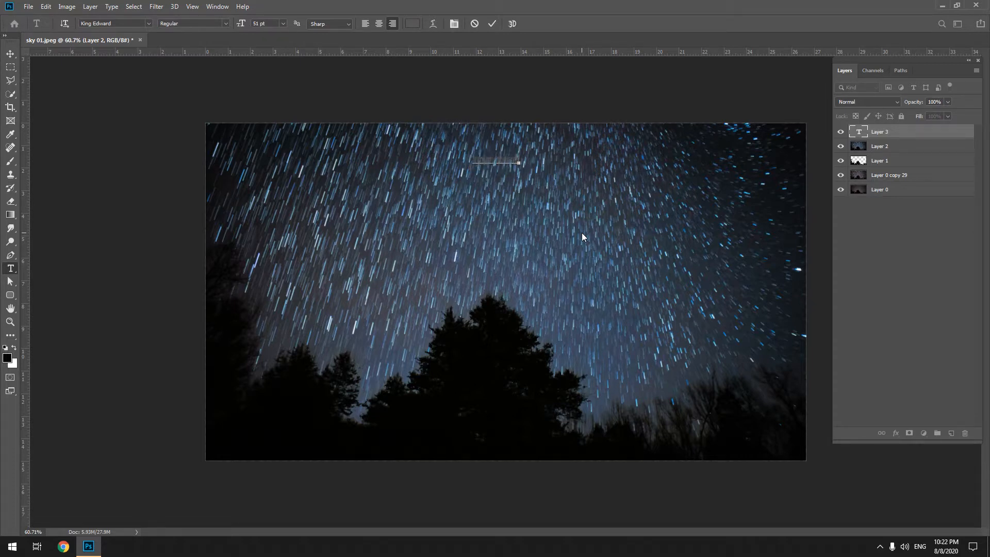
Select the name text and set its color to white, ffffff.
double_click(498, 155)
left_click(412, 23)
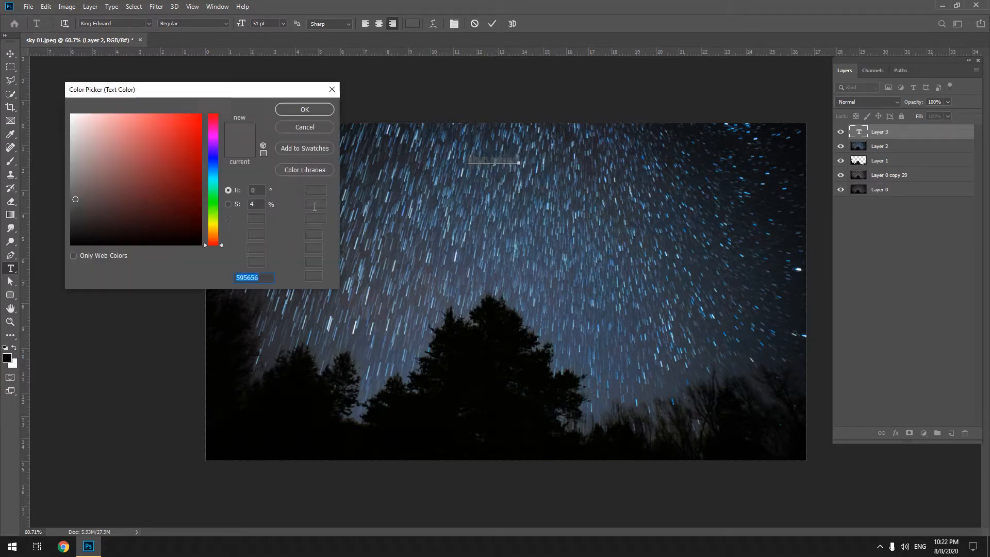
type("ffffff")
left_click(298, 110)
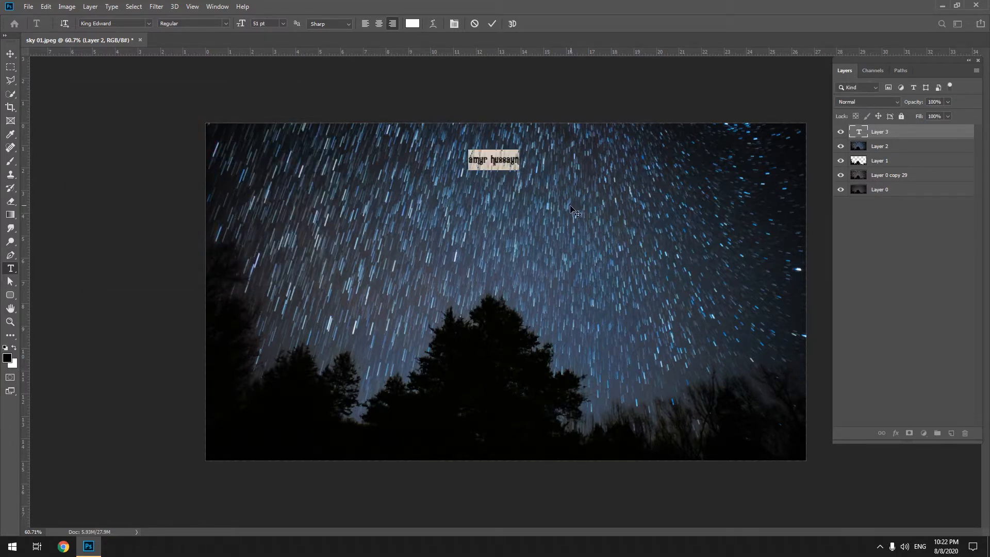
Commit the name text, scale it to about 320%, move it into the upper-right sky and deselect the layer.
key("ctrl+Return")
key("ctrl+t")
left_click_drag(520, 148, 652, 69)
left_click_drag(550, 137, 709, 233)
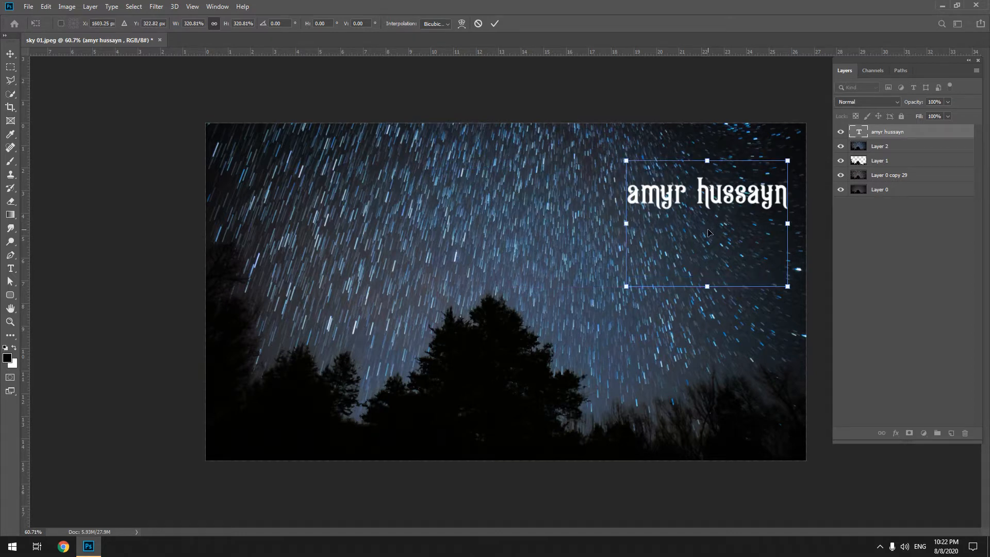
key("Return")
left_click(929, 297)
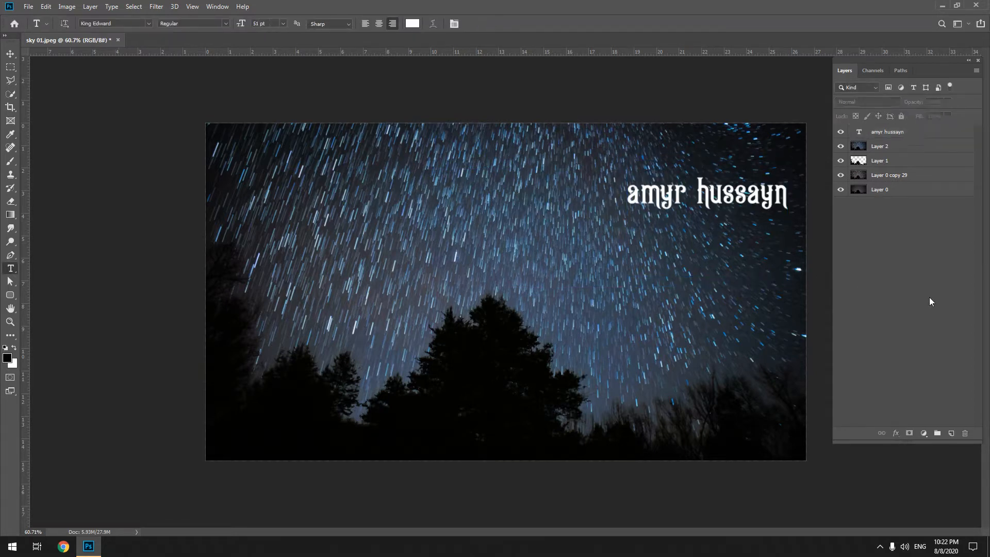